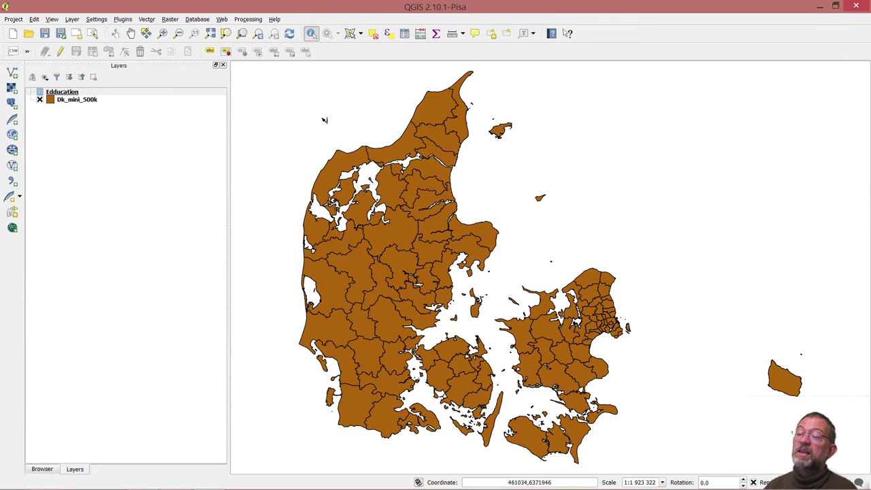
Identify the Herning municipality in western Jutland to view its attributes, and close the results
{"action": "left_click", "coordinate": [364, 267]}
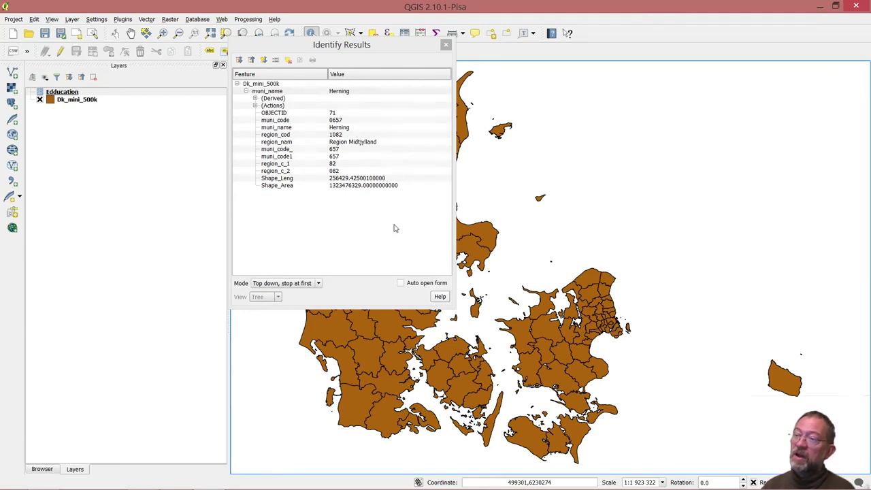
{"action": "left_click", "coordinate": [446, 44]}
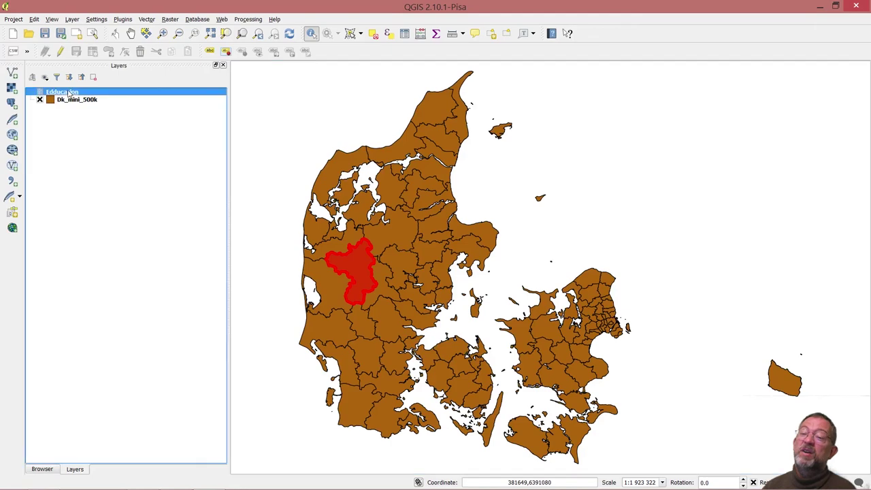
Open the Edducation attribute table and arrange it as a small window over the upper part of the map
{"action": "right_click", "coordinate": [68, 91]}
{"action": "left_click", "coordinate": [110, 161]}
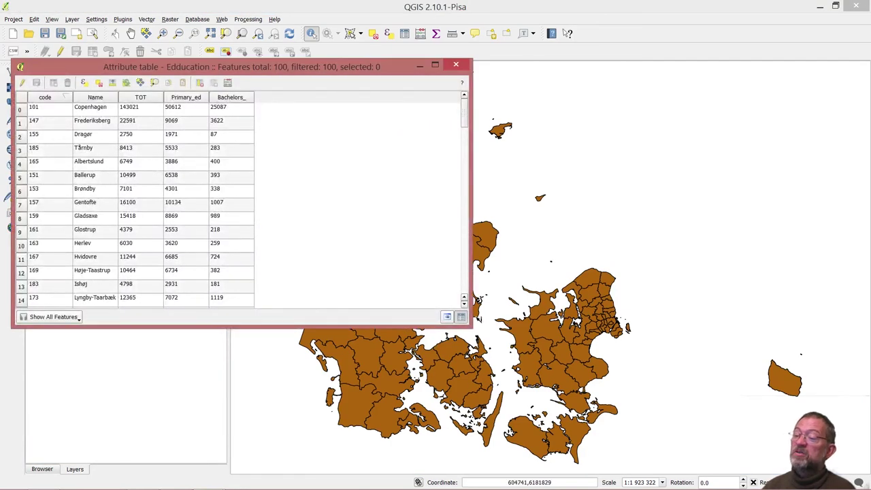
{"action": "left_click_drag", "start_coordinate": [472, 327], "coordinate": [268, 348]}
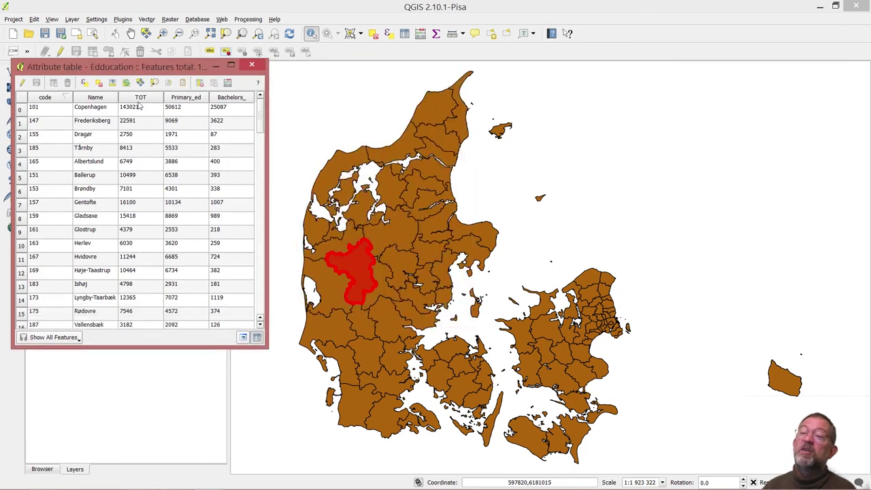
{"action": "left_click_drag", "start_coordinate": [143, 68], "coordinate": [507, 47]}
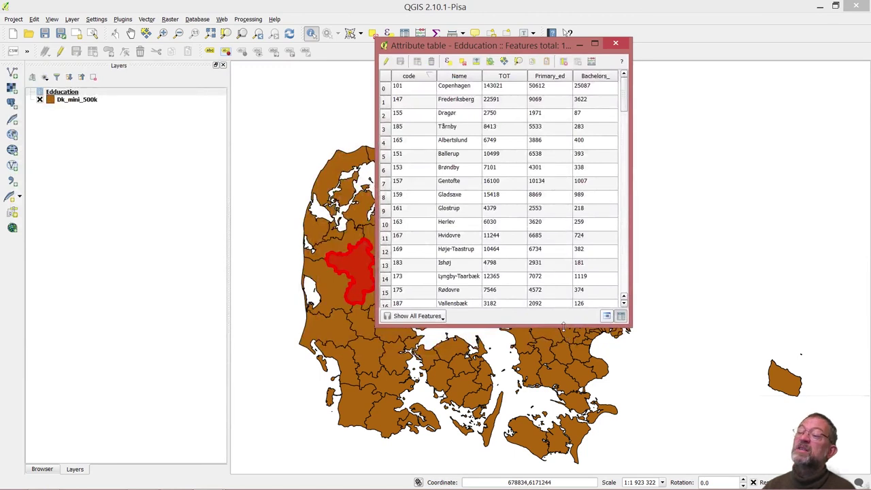
{"action": "left_click_drag", "start_coordinate": [563, 327], "coordinate": [563, 185]}
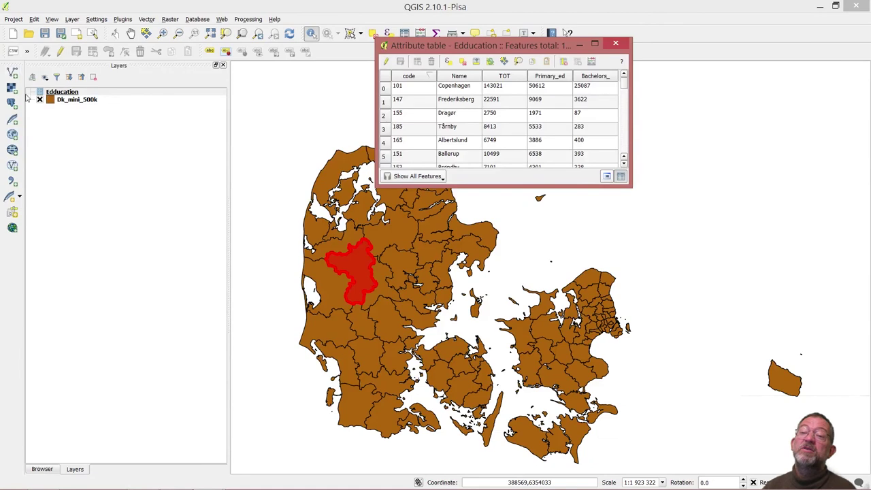
Open the Dk_mini_500k attribute table and arrange it below the Edducation table with all columns showing and region_nam widened
{"action": "right_click", "coordinate": [72, 100]}
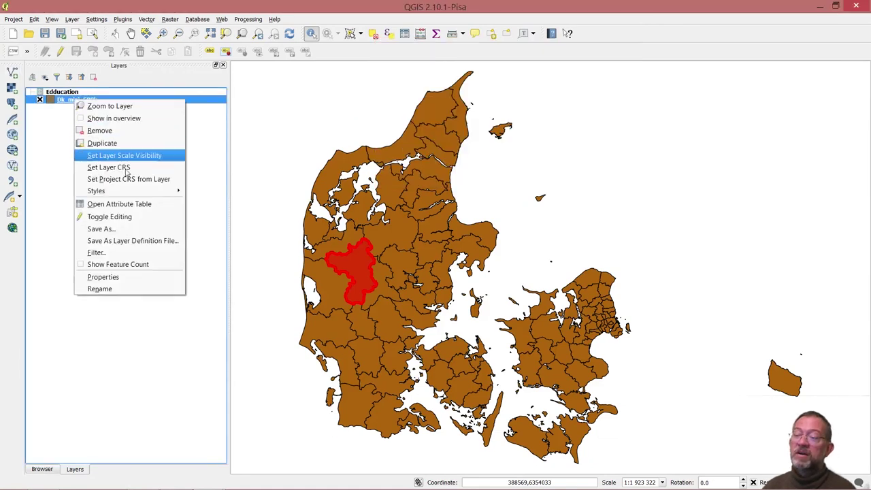
{"action": "left_click", "coordinate": [145, 205]}
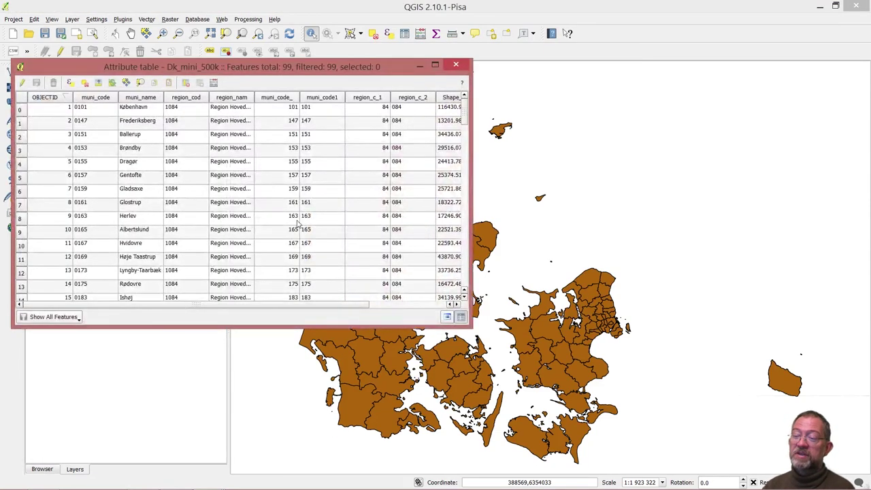
{"action": "key", "text": "alt+Tab"}
{"action": "key", "text": "alt+Tab"}
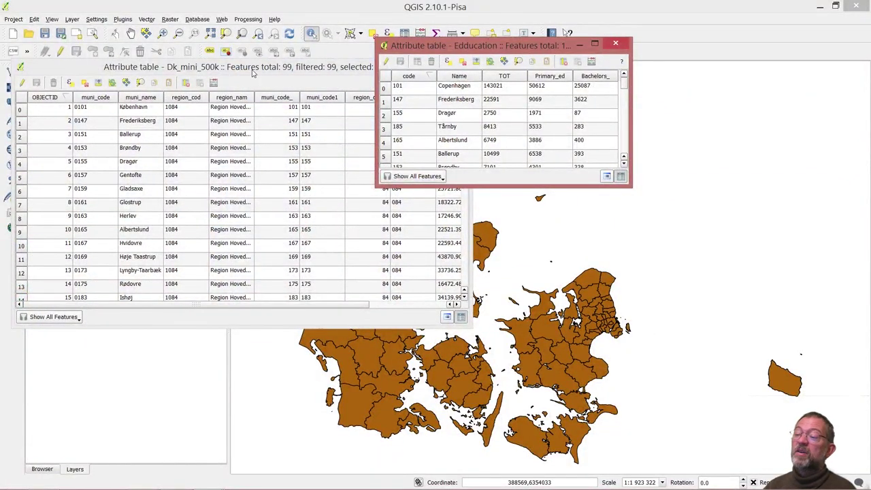
{"action": "left_click_drag", "start_coordinate": [252, 73], "coordinate": [258, 181]}
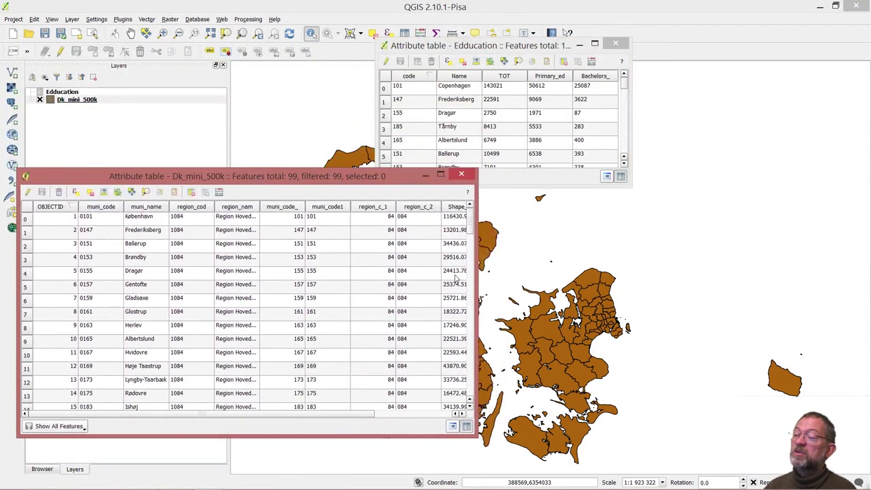
{"action": "left_click_drag", "start_coordinate": [474, 272], "coordinate": [806, 272]}
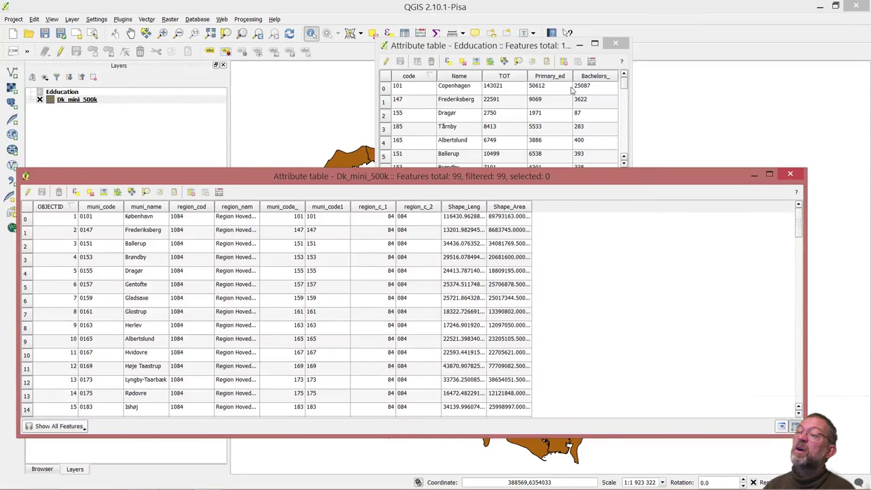
{"action": "left_click_drag", "start_coordinate": [522, 46], "coordinate": [492, 29]}
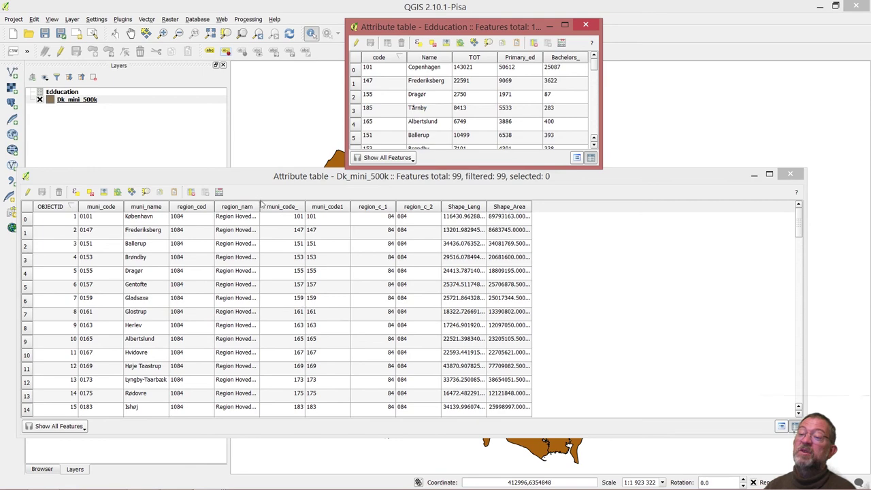
{"action": "left_click_drag", "start_coordinate": [260, 205], "coordinate": [310, 199]}
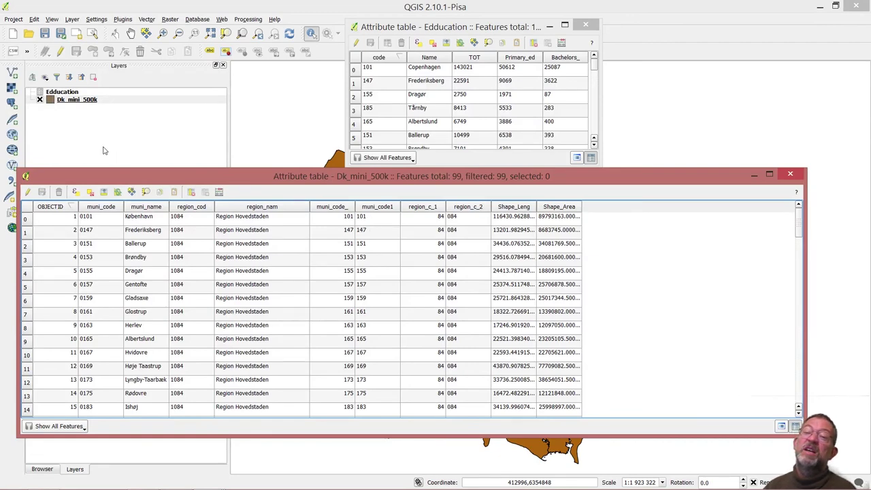
Examine the names and data types of the Dk_mini_500k layer's fields in its properties
{"action": "right_click", "coordinate": [68, 100]}
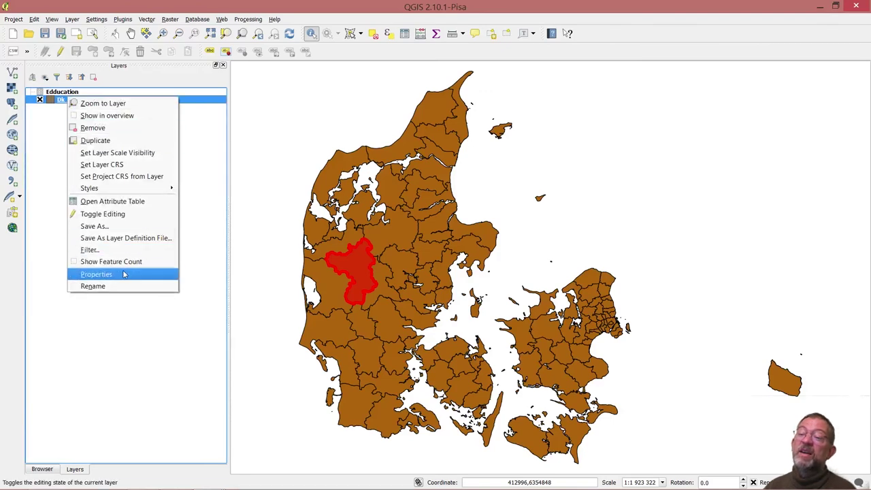
{"action": "left_click", "coordinate": [124, 274]}
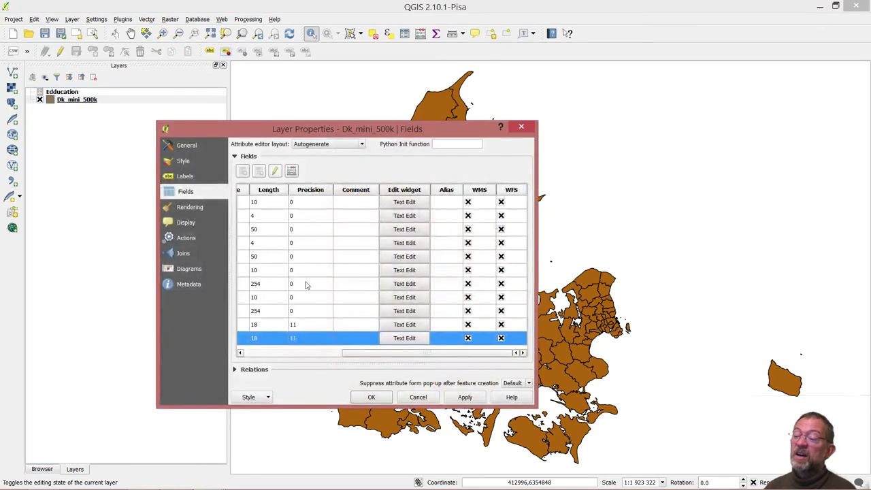
{"action": "left_click_drag", "start_coordinate": [372, 353], "coordinate": [248, 367]}
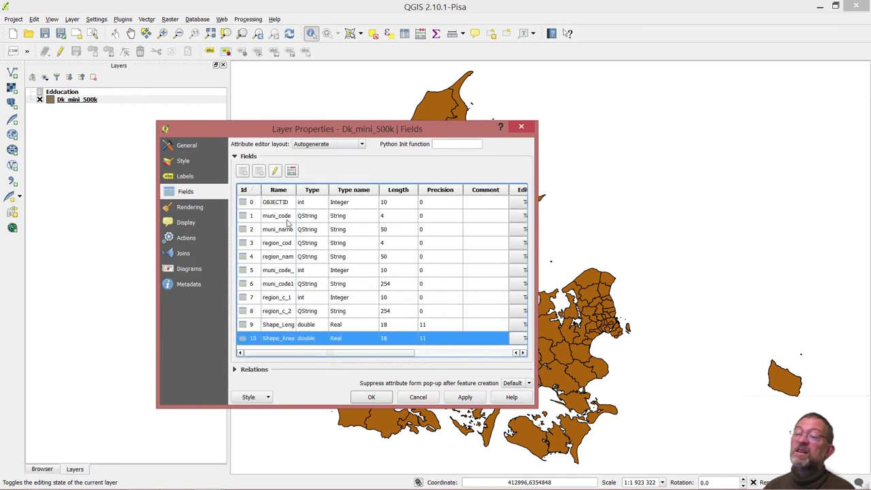
{"action": "left_click_drag", "start_coordinate": [294, 189], "coordinate": [336, 189]}
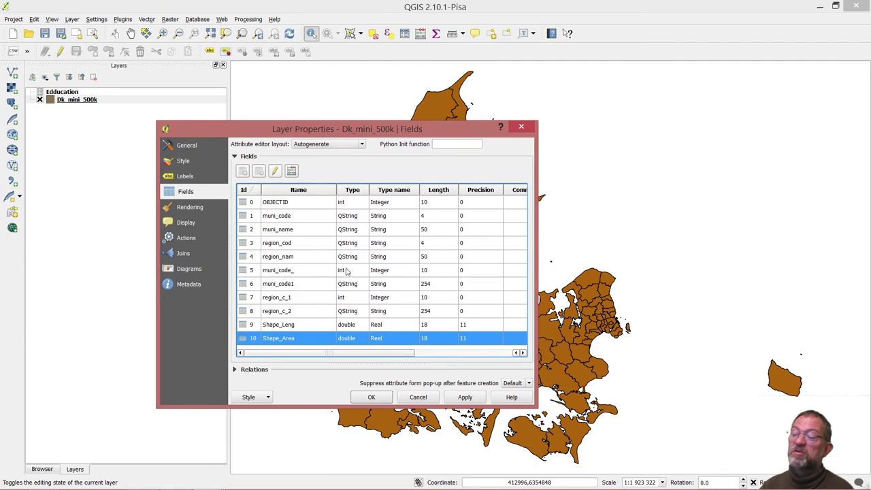
{"action": "left_click", "coordinate": [379, 401]}
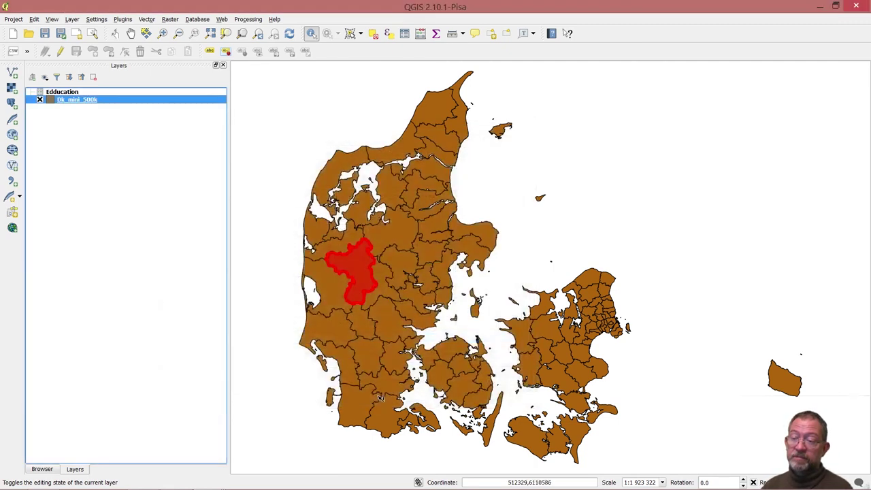
Compare the code columns of the two attribute tables, close both tables and clear the municipality highlight on the map
{"action": "key", "text": "alt+Tab"}
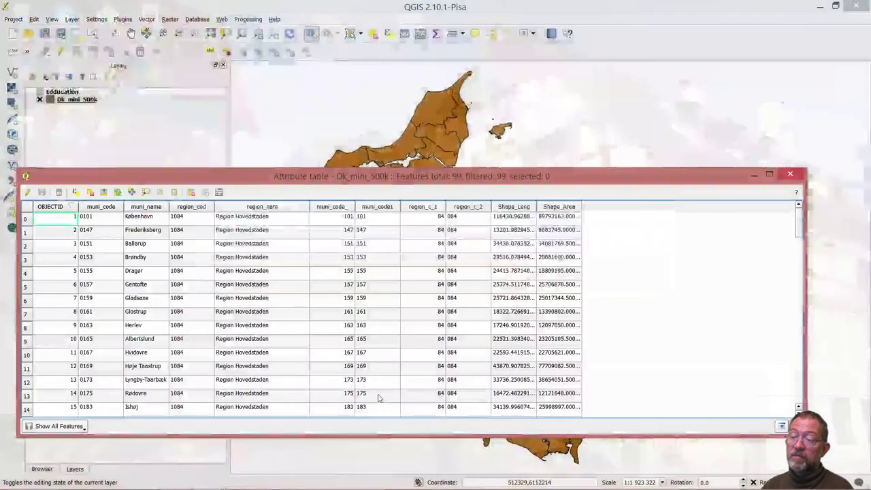
{"action": "key", "text": "alt+Tab"}
{"action": "key", "text": "alt+Tab"}
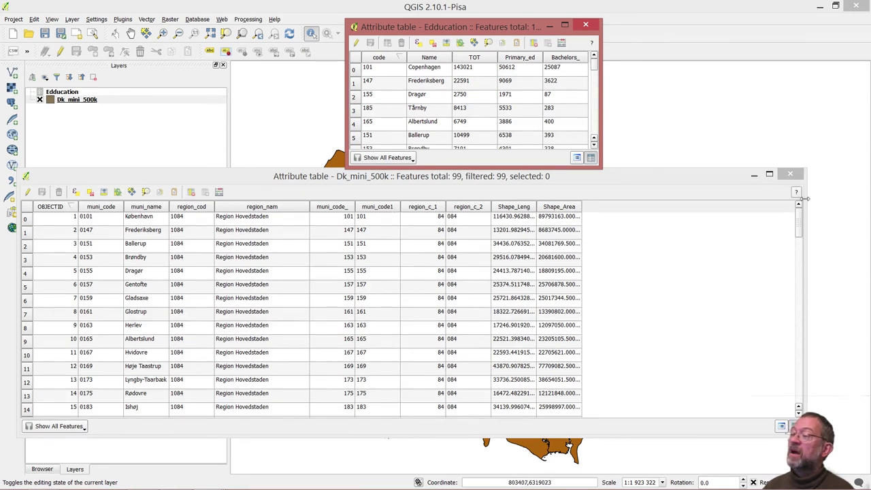
{"action": "left_click", "coordinate": [790, 174]}
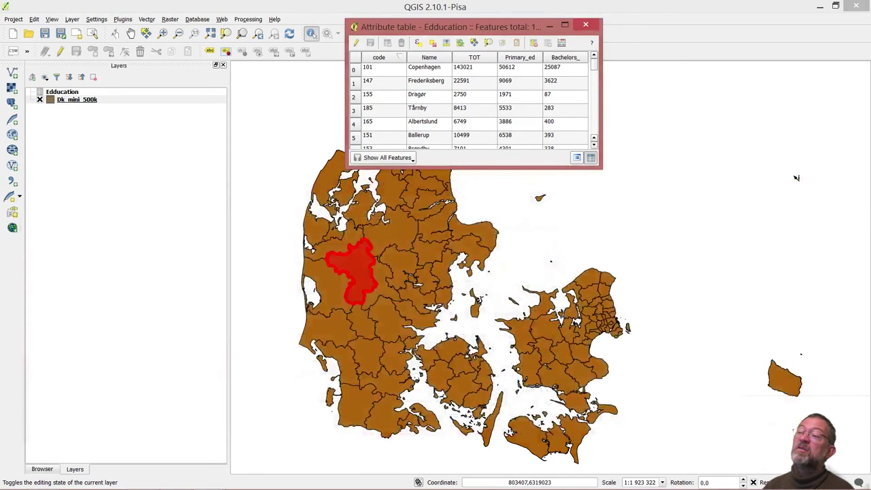
{"action": "left_click", "coordinate": [586, 25]}
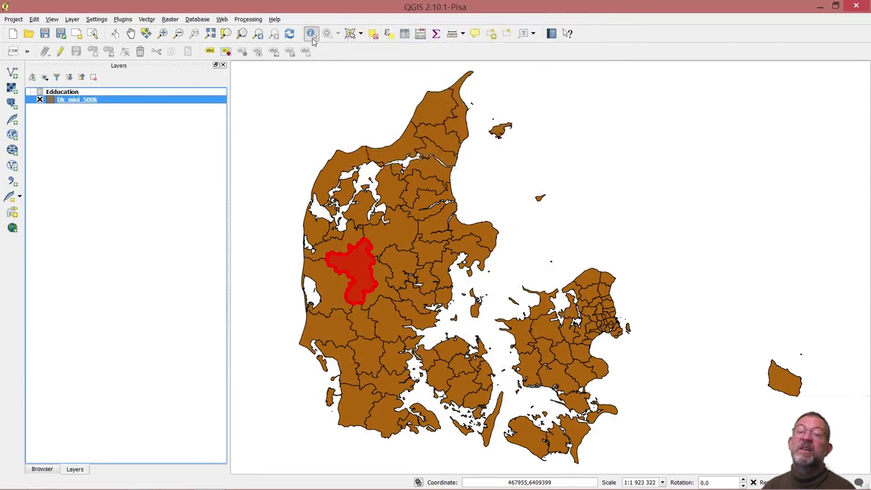
{"action": "left_click", "coordinate": [324, 113]}
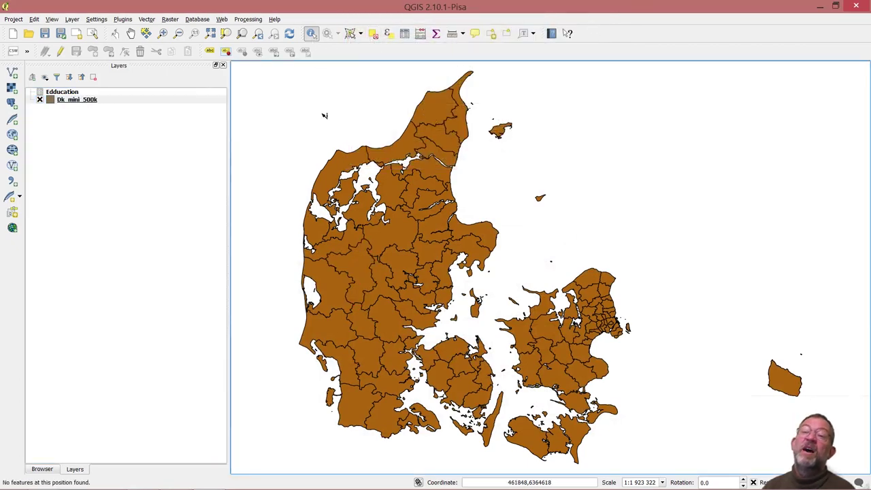
Set up a vector join on Dk_mini_500k with join layer Edducation, join field code and target field muni_code1
{"action": "right_click", "coordinate": [88, 102]}
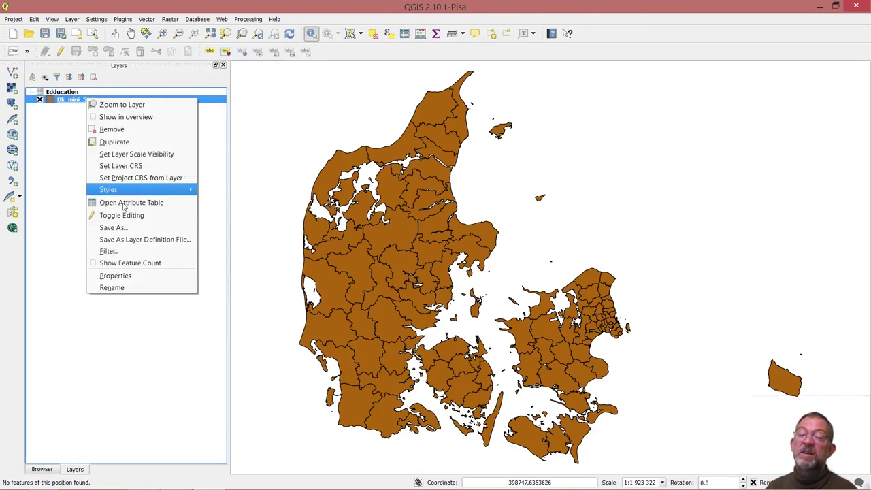
{"action": "left_click", "coordinate": [146, 275]}
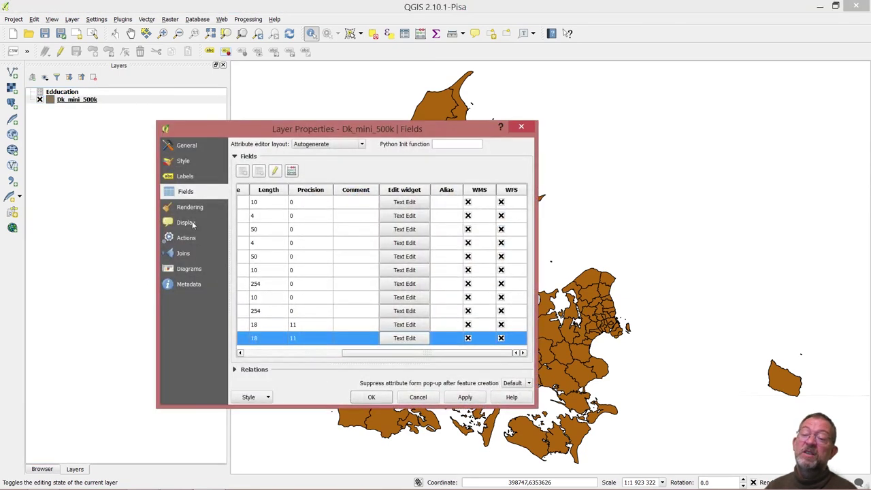
{"action": "left_click", "coordinate": [185, 253]}
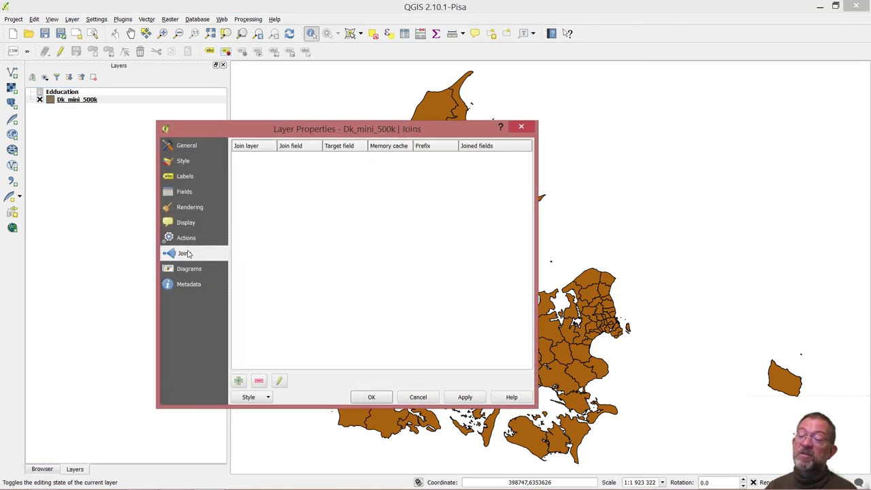
{"action": "left_click", "coordinate": [240, 380]}
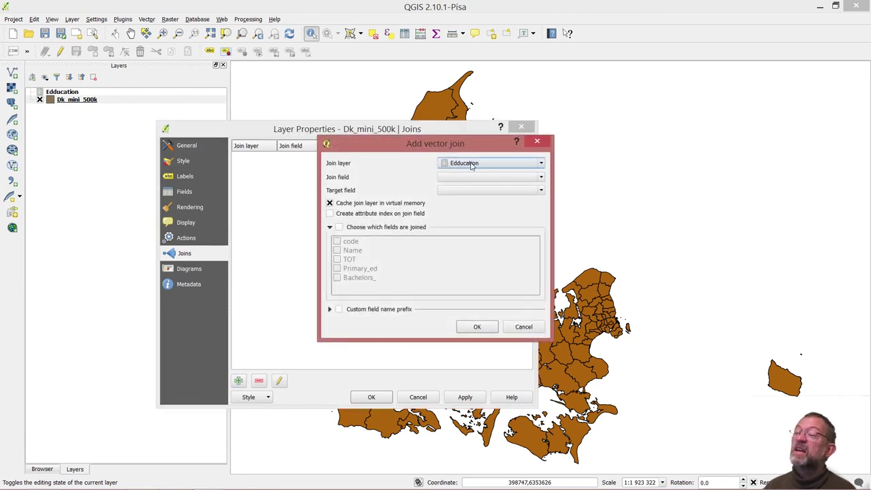
{"action": "left_click", "coordinate": [518, 177]}
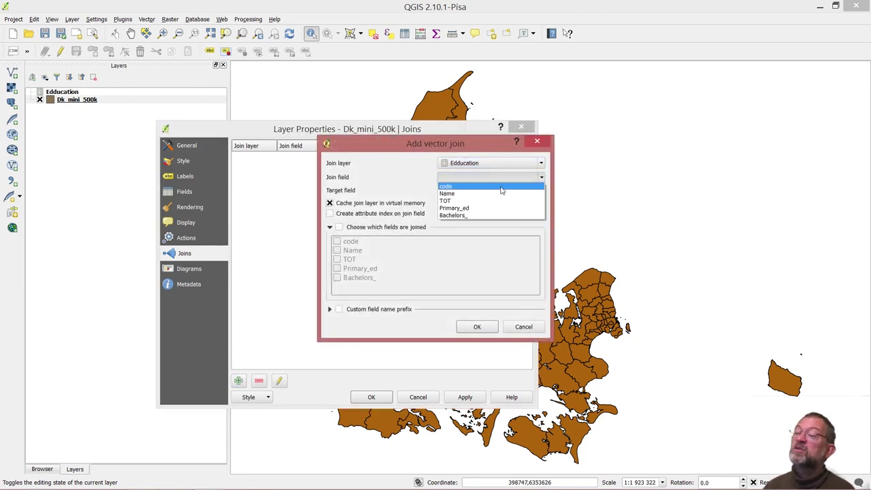
{"action": "left_click", "coordinate": [502, 187]}
{"action": "left_click", "coordinate": [505, 190]}
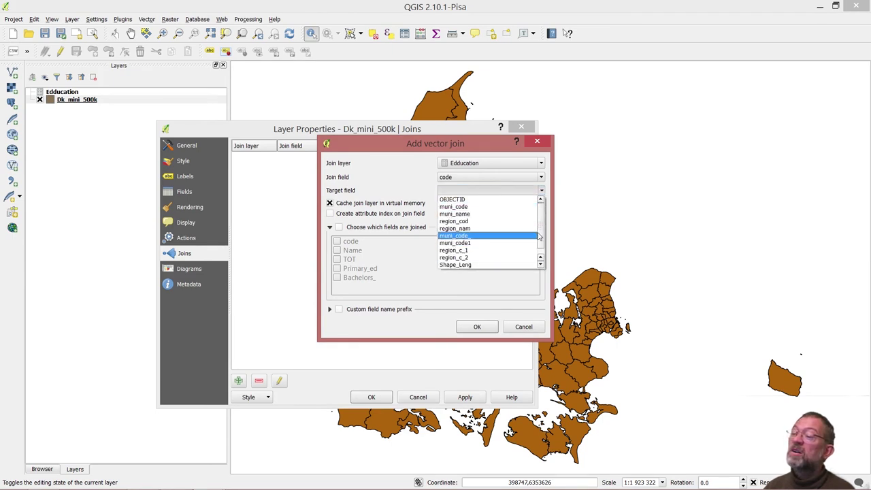
{"action": "scroll", "coordinate": [542, 234], "scroll_direction": "down", "scroll_amount": 1}
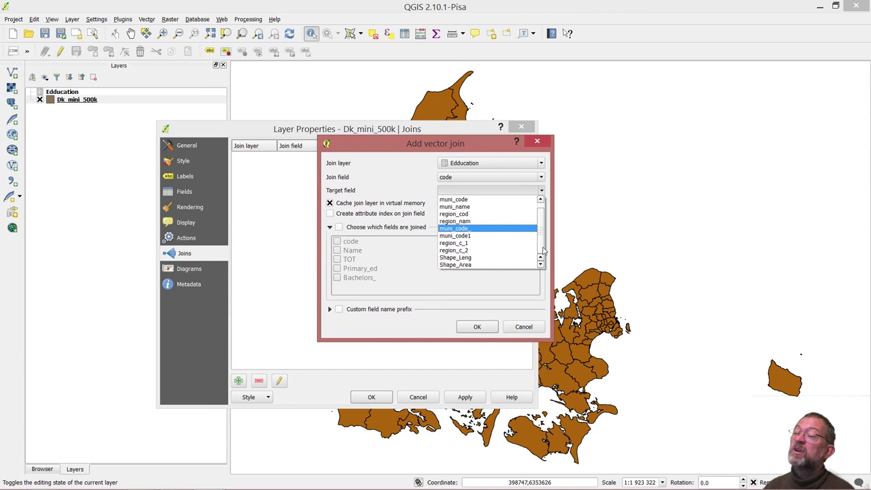
{"action": "left_click", "coordinate": [486, 236]}
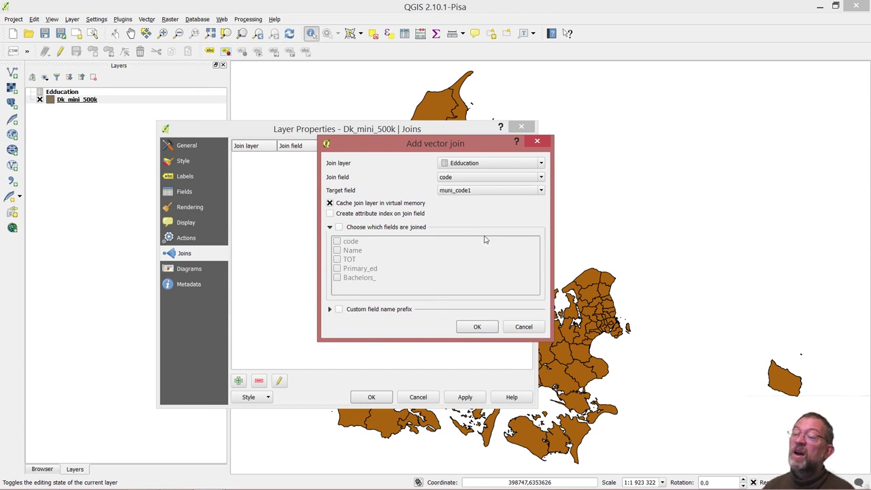
Restrict the joined fields to TOT, Primary_ed and Bachelors_
{"action": "left_click", "coordinate": [339, 228]}
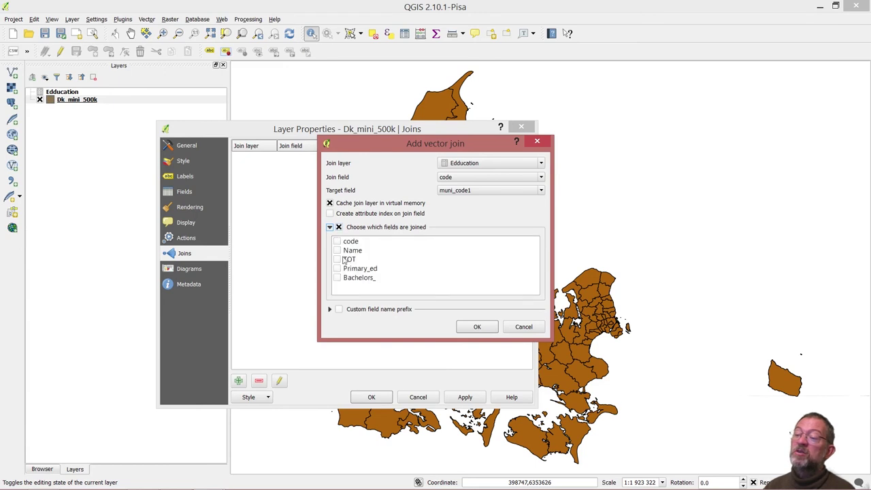
{"action": "left_click", "coordinate": [337, 260]}
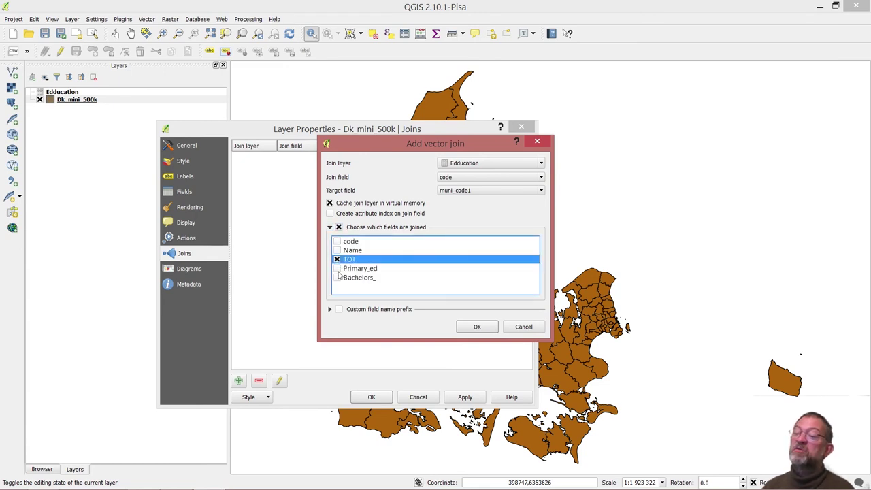
{"action": "left_click", "coordinate": [336, 269]}
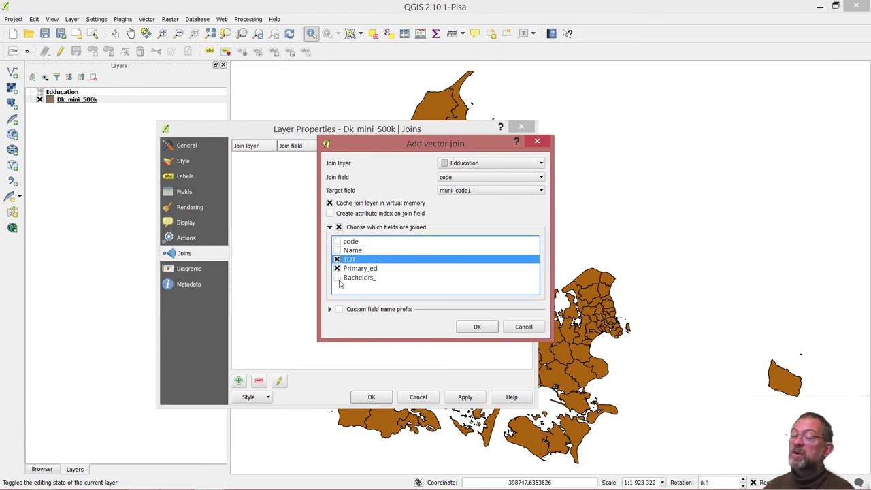
{"action": "left_click", "coordinate": [337, 278]}
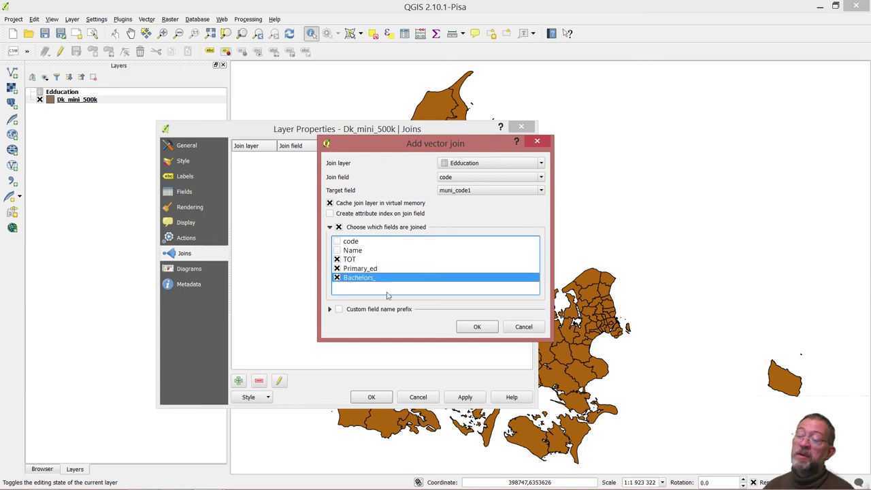
Confirm the Edducation join on Dk_mini_500k and check the joined columns in the layer's attribute table
{"action": "left_click", "coordinate": [478, 327]}
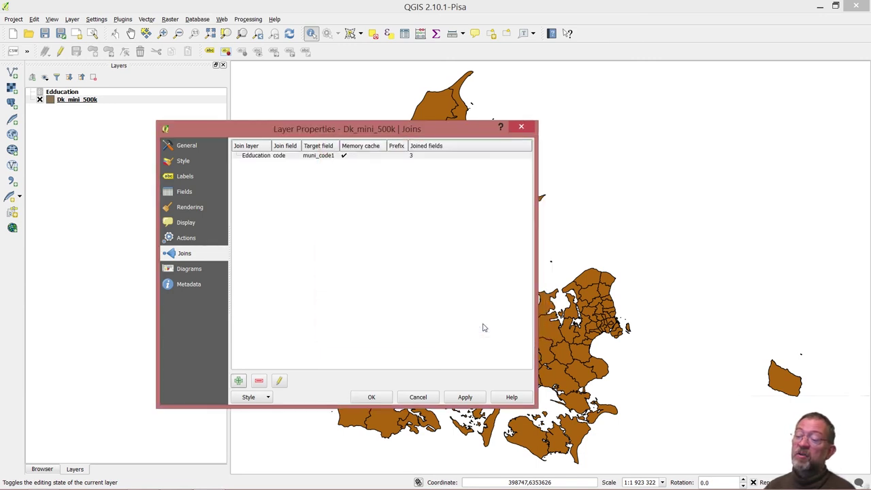
{"action": "left_click", "coordinate": [373, 397]}
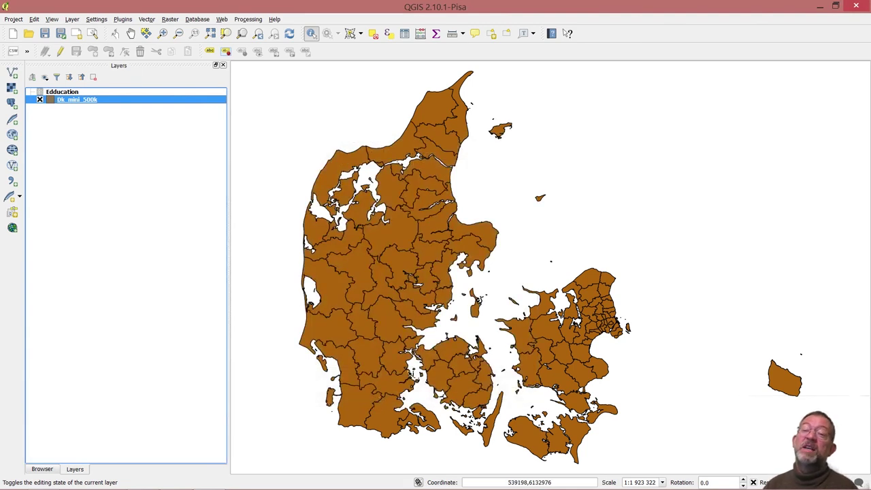
{"action": "right_click", "coordinate": [99, 101]}
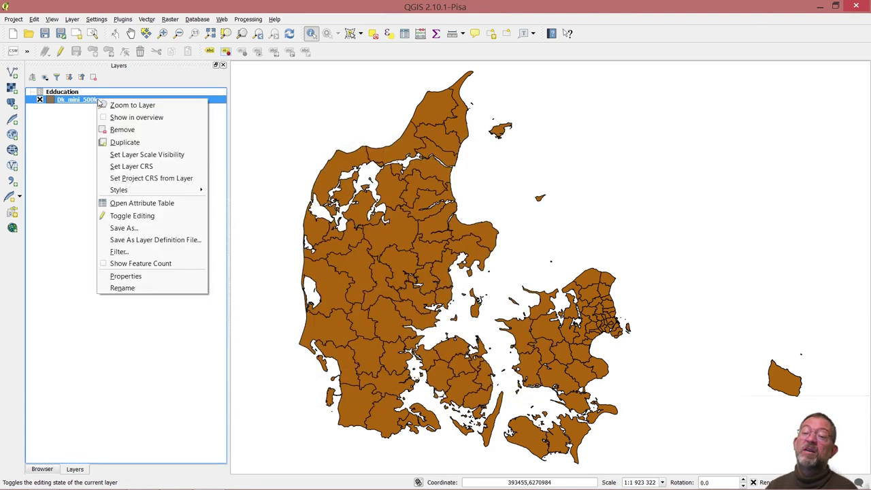
{"action": "left_click", "coordinate": [155, 204]}
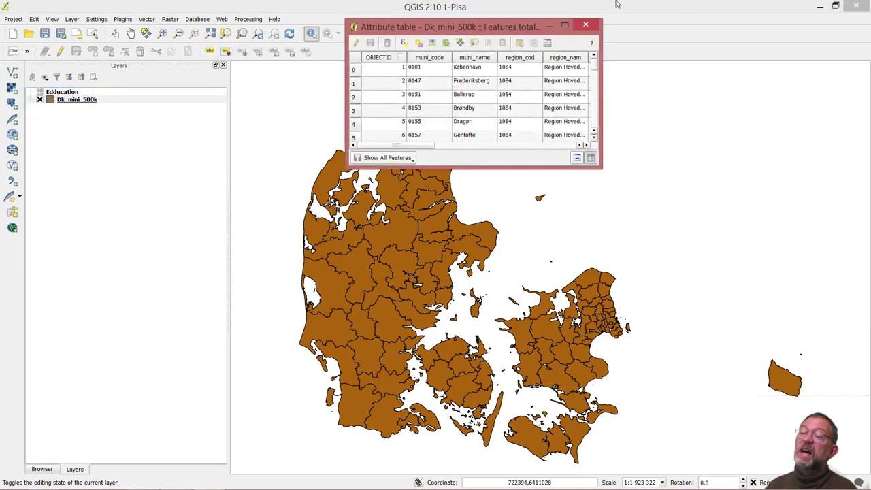
{"action": "left_click_drag", "start_coordinate": [503, 27], "coordinate": [251, 142]}
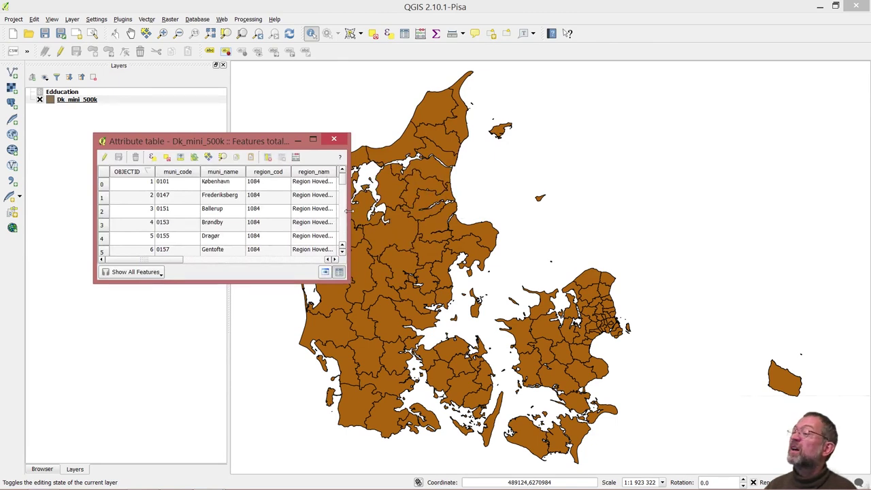
{"action": "left_click_drag", "start_coordinate": [348, 212], "coordinate": [827, 157]}
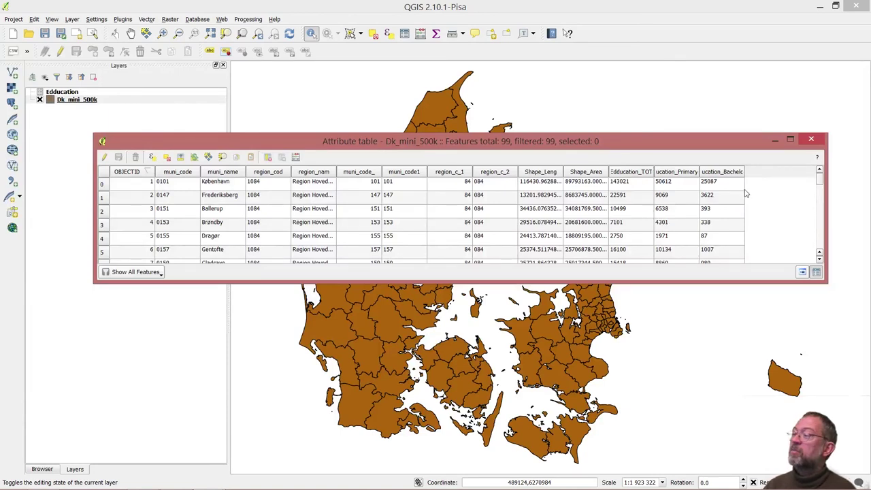
{"action": "left_click", "coordinate": [810, 139]}
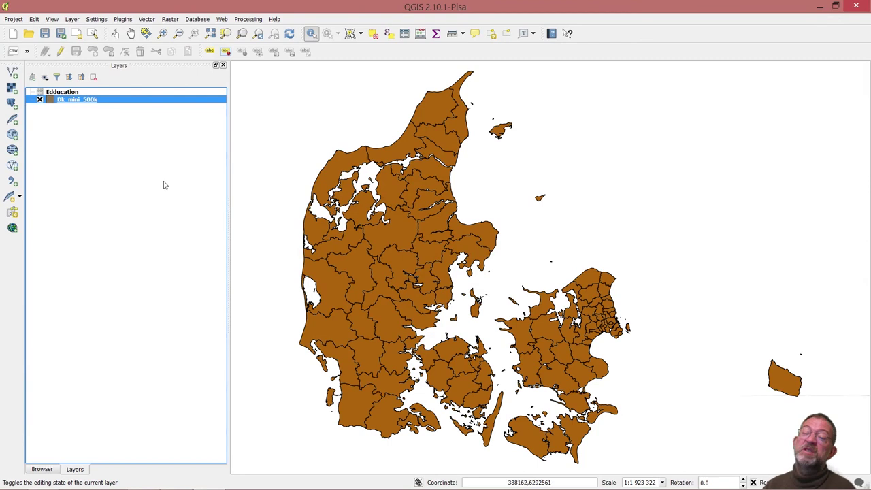
Switch the Dk_mini_500k layer's style to Graduated
{"action": "right_click", "coordinate": [158, 105]}
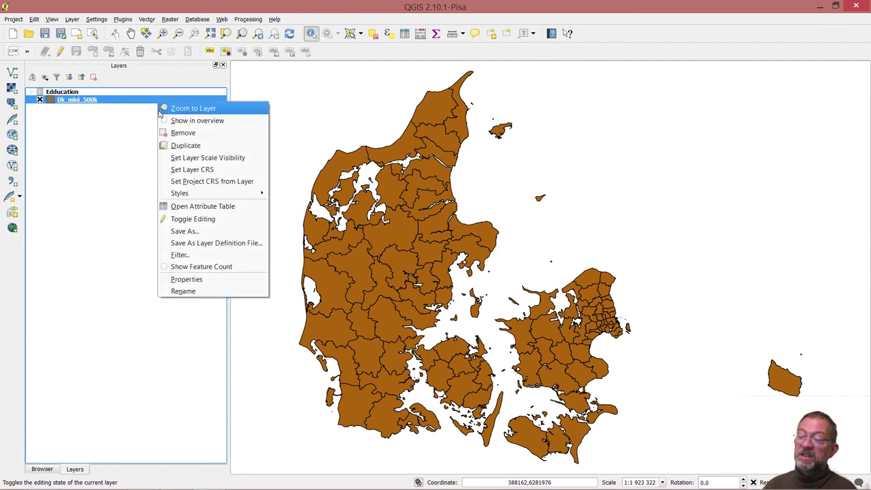
{"action": "left_click", "coordinate": [215, 280]}
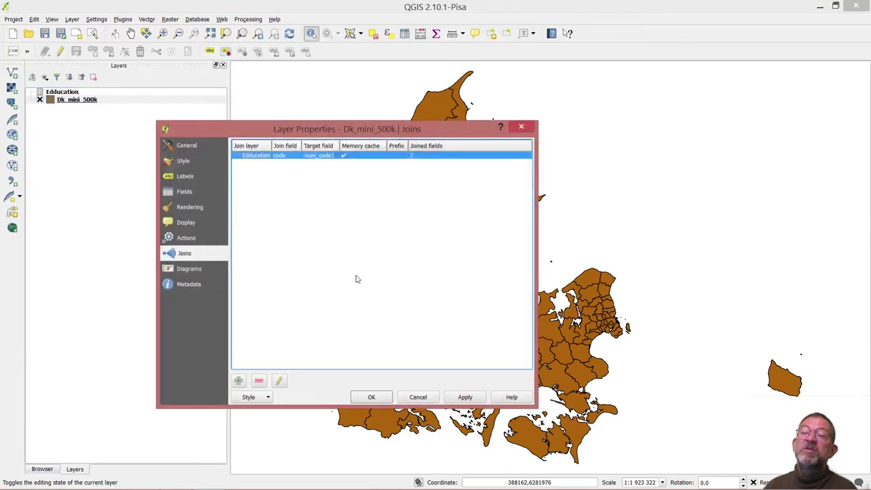
{"action": "left_click", "coordinate": [186, 159]}
{"action": "left_click", "coordinate": [288, 146]}
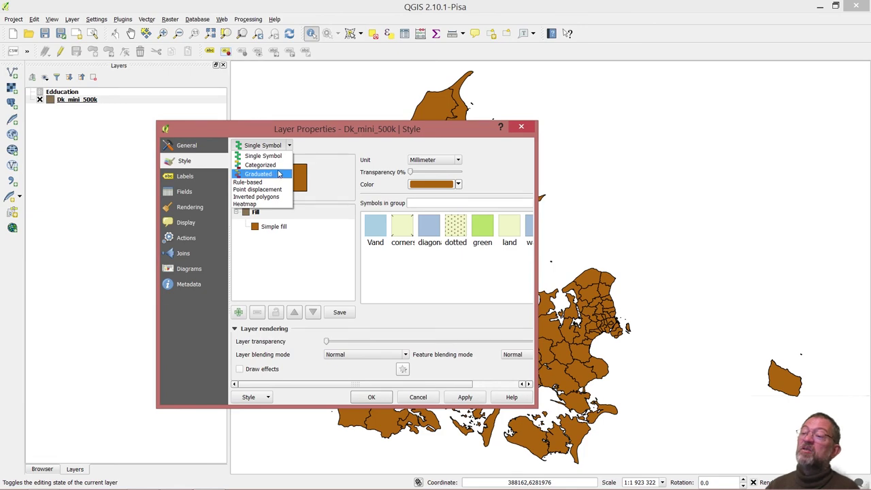
{"action": "left_click", "coordinate": [279, 174]}
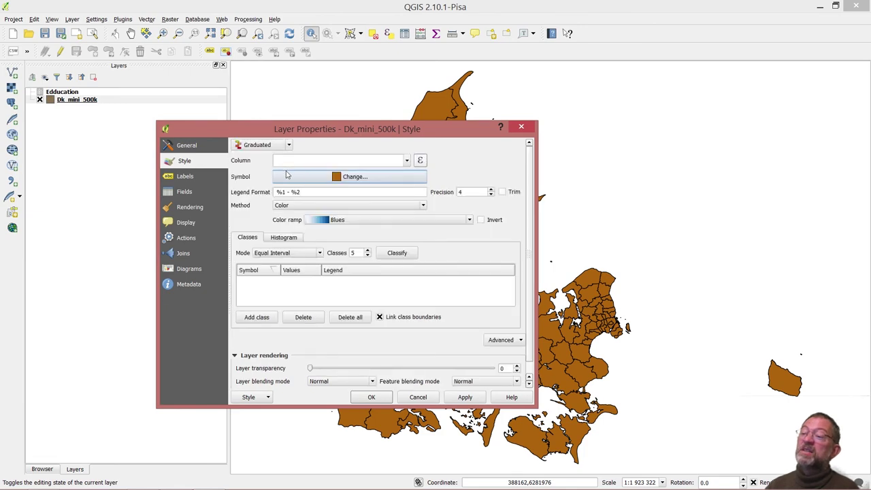
Begin an expression for the classification column with "Edducation_Bachelors_" followed by the division operator
{"action": "left_click", "coordinate": [421, 162]}
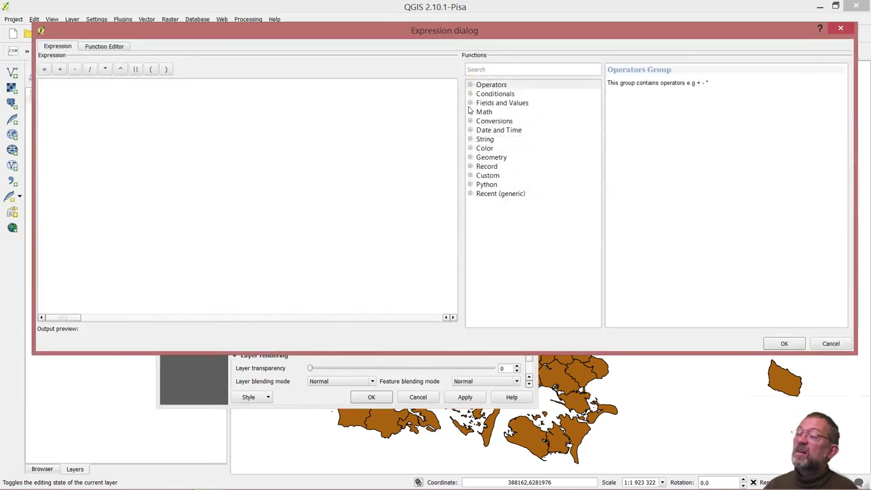
{"action": "left_click", "coordinate": [469, 103]}
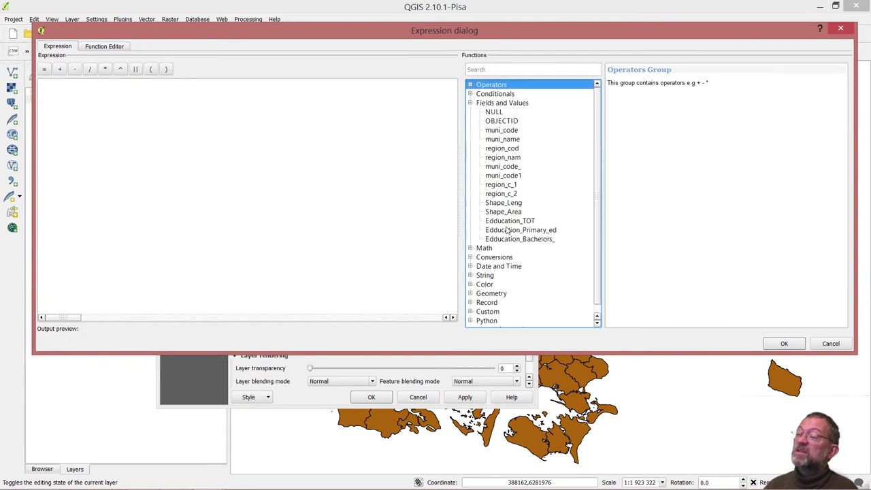
{"action": "double_click", "coordinate": [504, 239]}
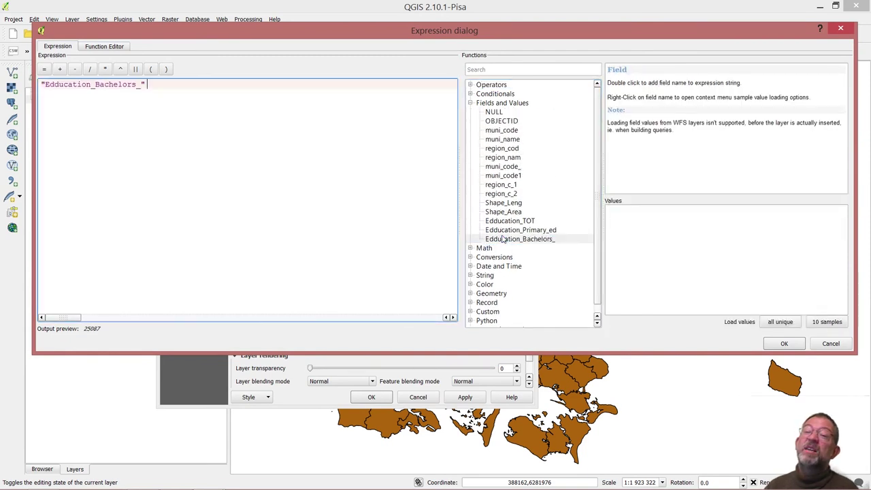
{"action": "left_click", "coordinate": [89, 69]}
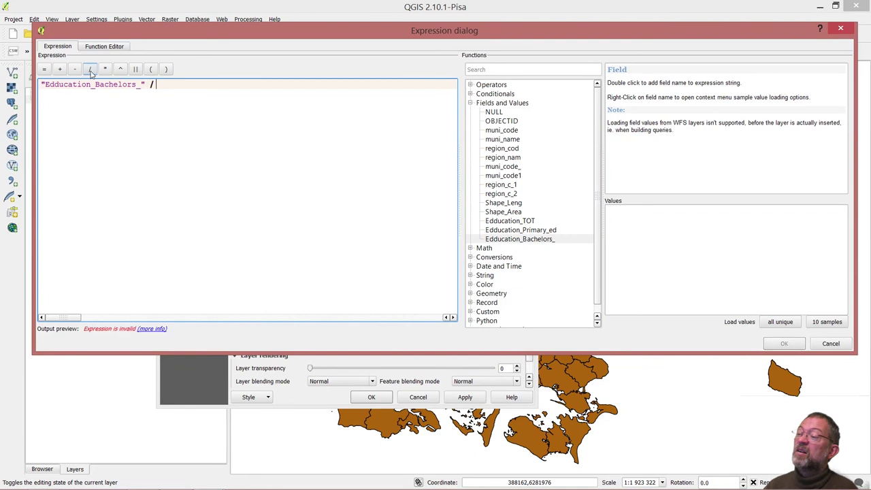
{"action": "double_click", "coordinate": [554, 232]}
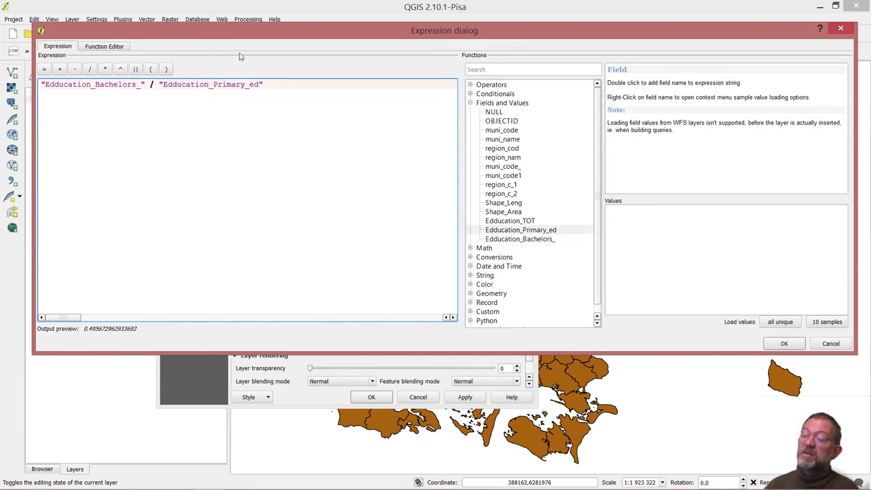
{"action": "left_click_drag", "start_coordinate": [277, 87], "coordinate": [159, 84]}
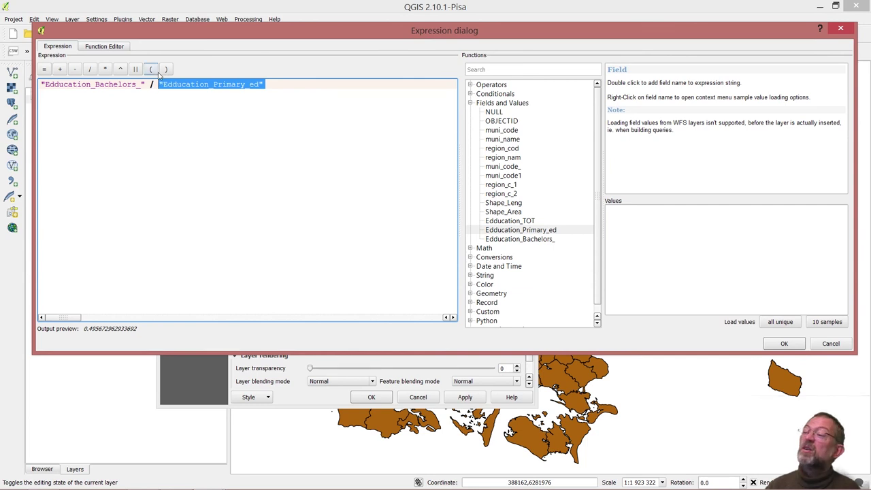
{"action": "key", "text": "BackSpace"}
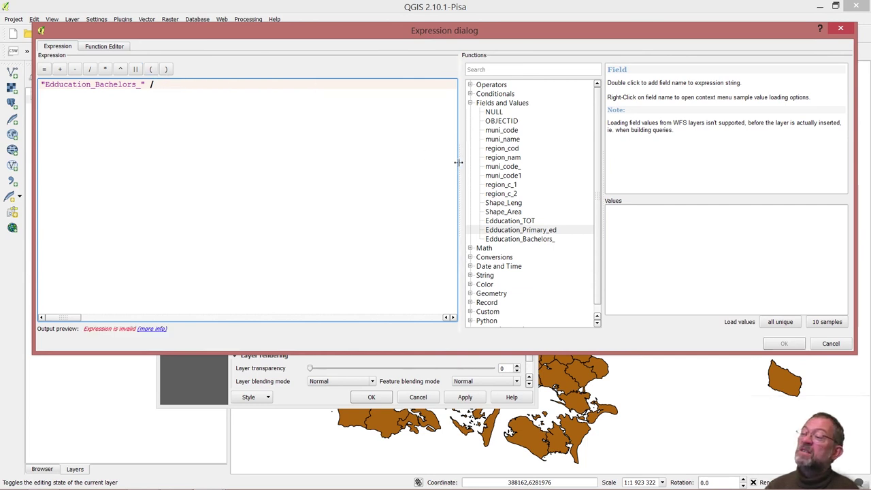
Complete the expression with "Edducation_TOT" as the divisor and accept it as the classification column
{"action": "left_click", "coordinate": [522, 221]}
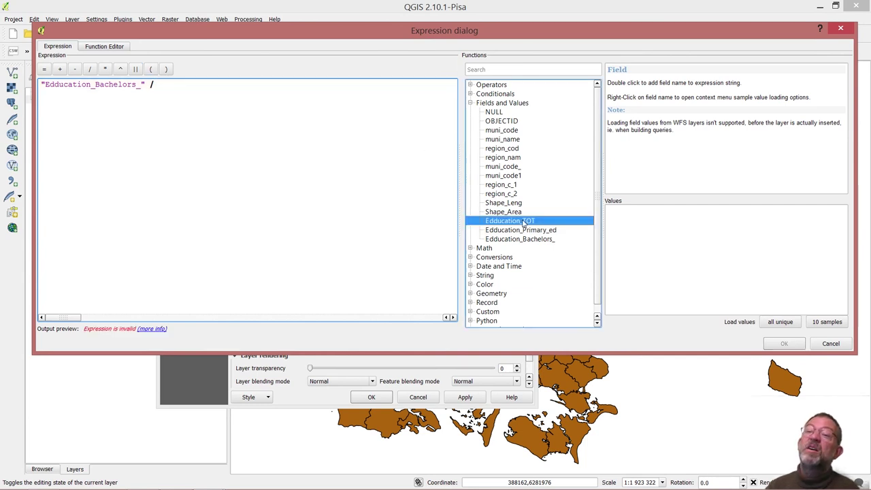
{"action": "double_click", "coordinate": [524, 222]}
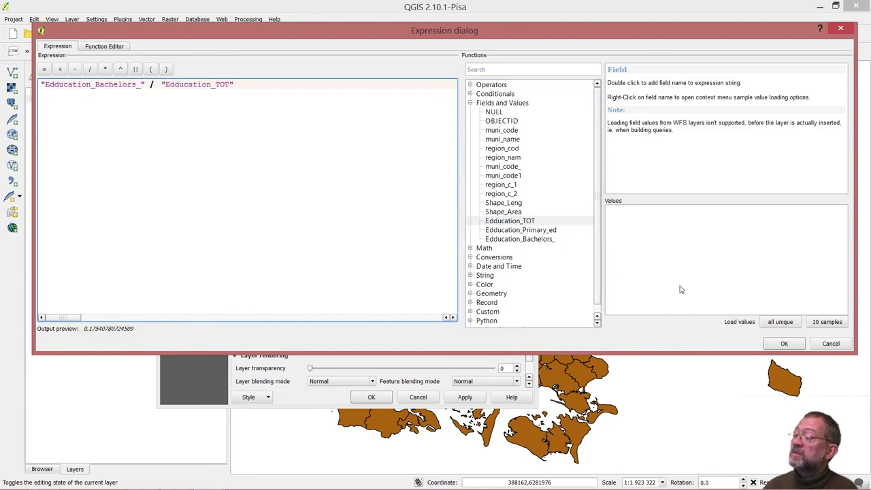
{"action": "left_click", "coordinate": [783, 344]}
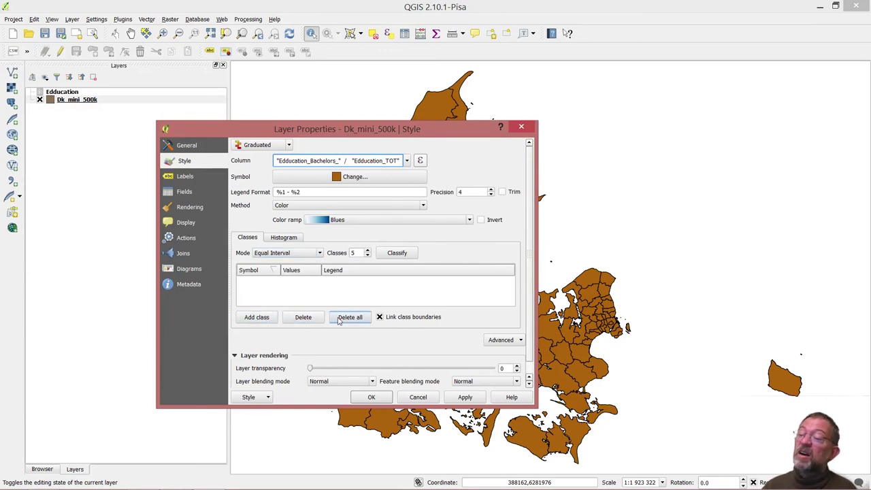
Classify the layer into 10 Quantile (Equal Count) classes, apply the style and expand the layer's legend
{"action": "left_click", "coordinate": [397, 252]}
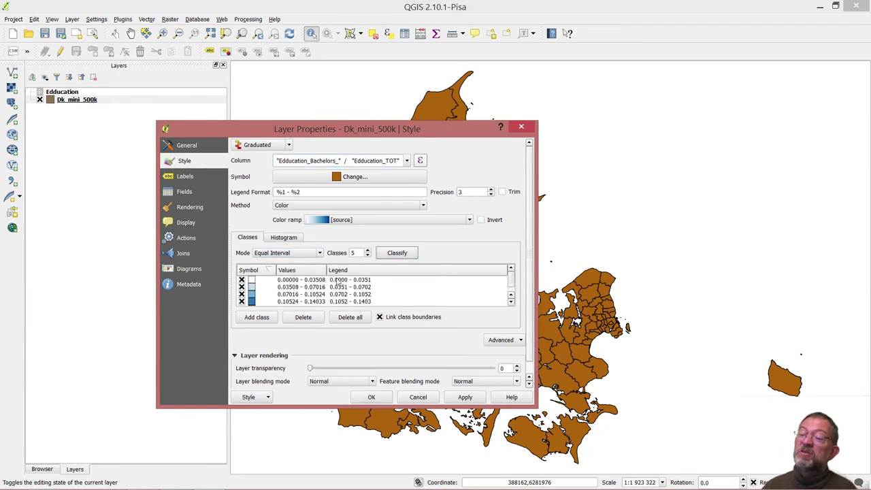
{"action": "left_click", "coordinate": [318, 255]}
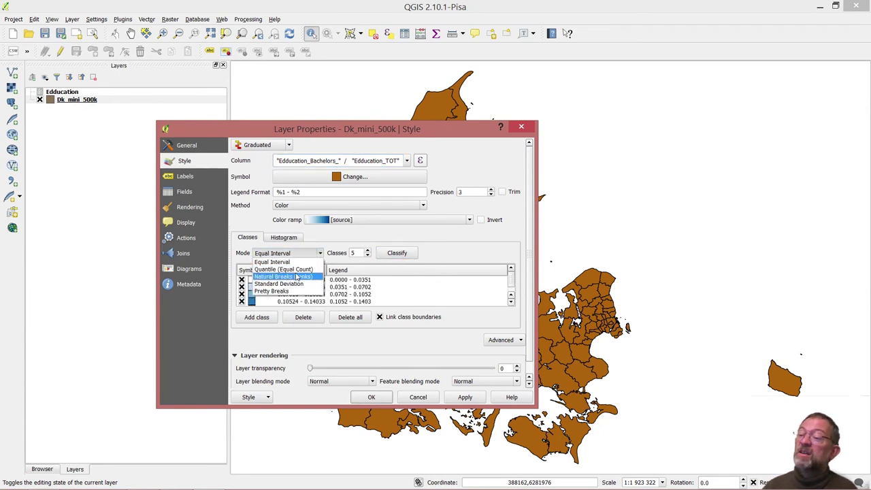
{"action": "left_click", "coordinate": [299, 268]}
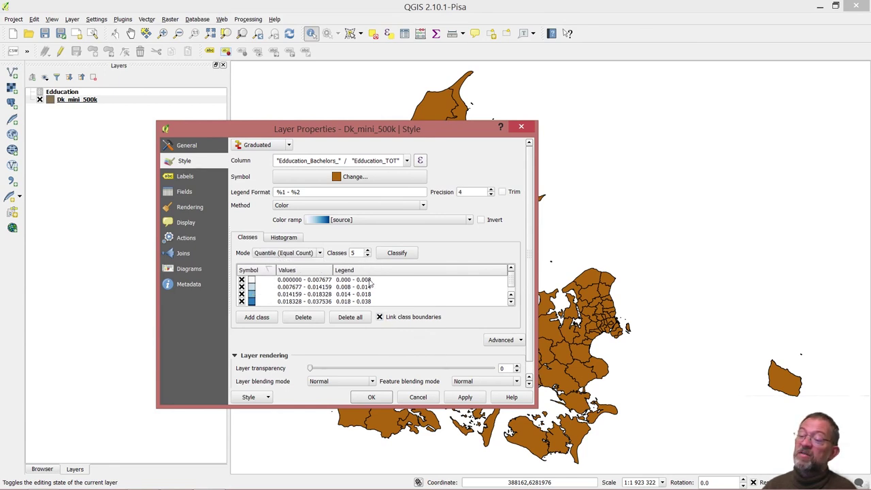
{"action": "double_click", "coordinate": [361, 252]}
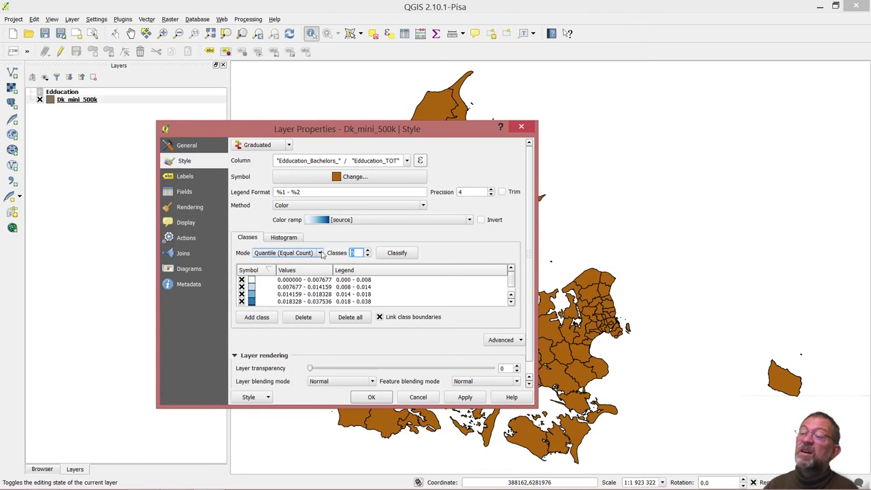
{"action": "type", "text": "10"}
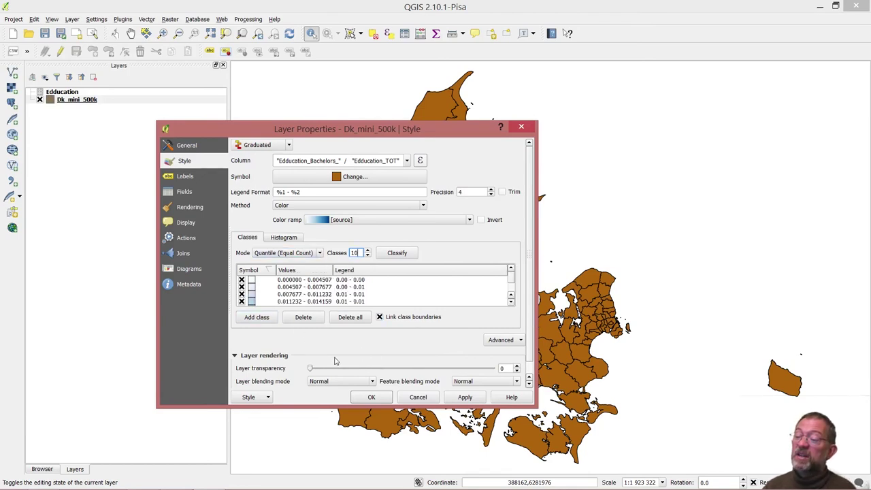
{"action": "left_click", "coordinate": [371, 397]}
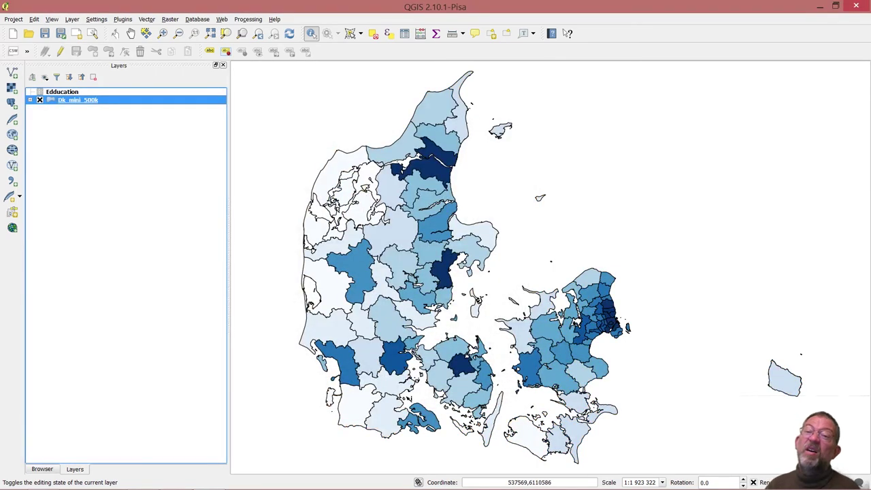
{"action": "left_click", "coordinate": [30, 100]}
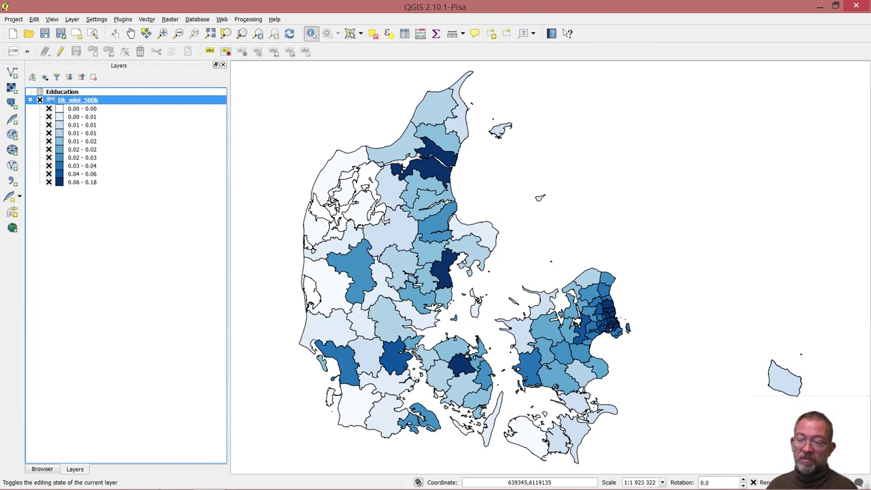
{"action": "key", "text": "alt+Tab"}
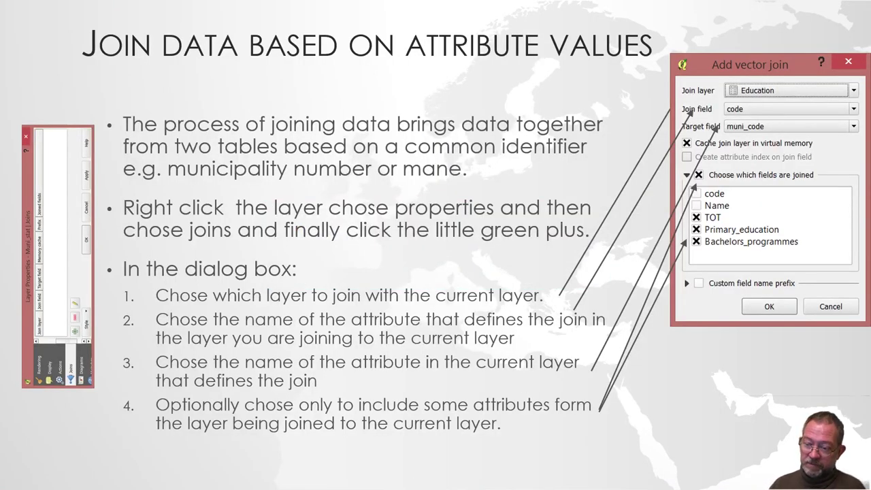
{"action": "key", "text": "Right"}
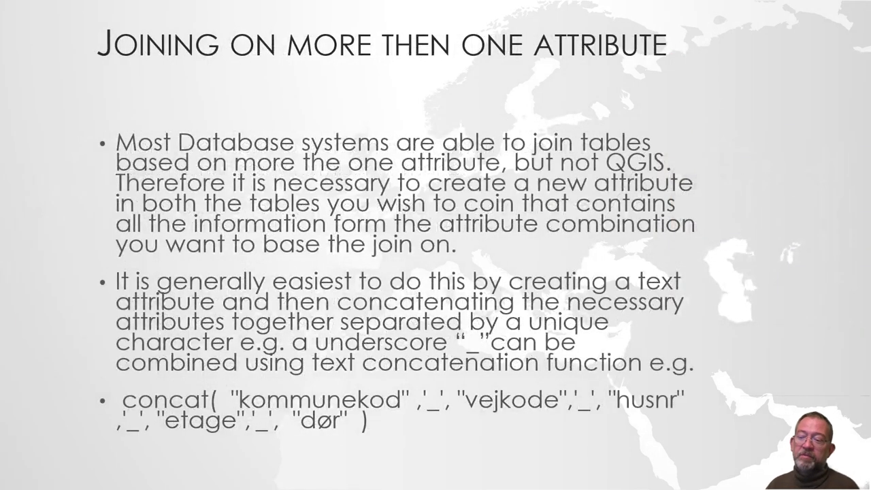
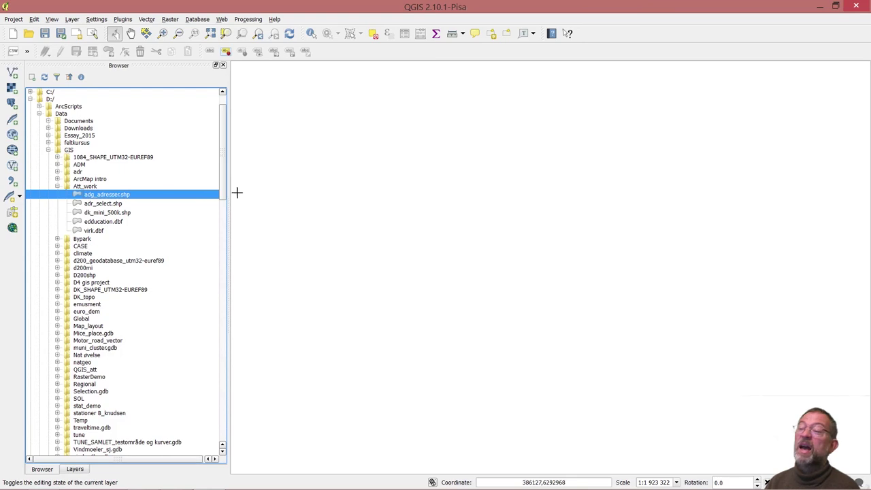
Add adg_adresser.shp and virk.dbf from the Att_work folder to the project and display the layer list
{"action": "left_click_drag", "start_coordinate": [111, 196], "coordinate": [440, 224]}
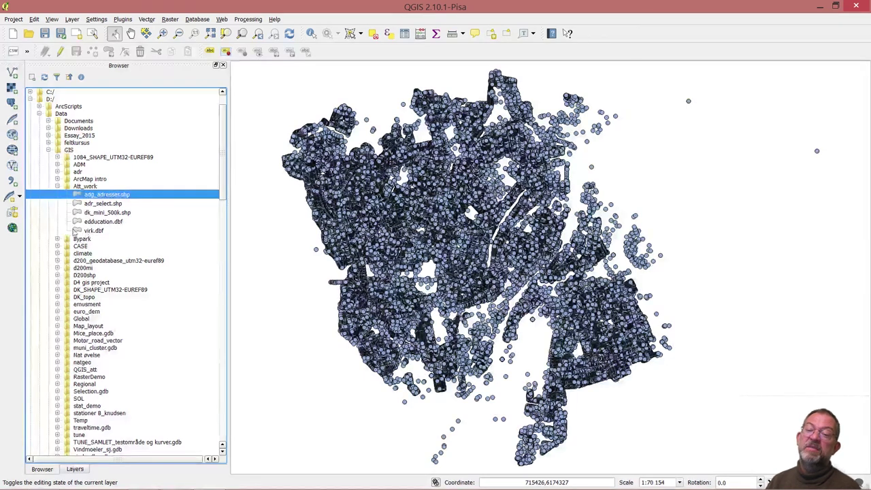
{"action": "left_click", "coordinate": [85, 232]}
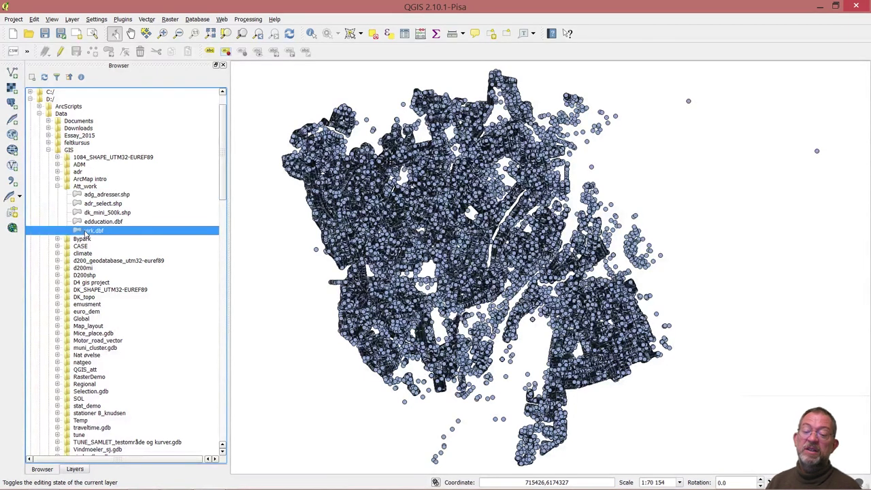
{"action": "left_click_drag", "start_coordinate": [85, 232], "coordinate": [437, 229]}
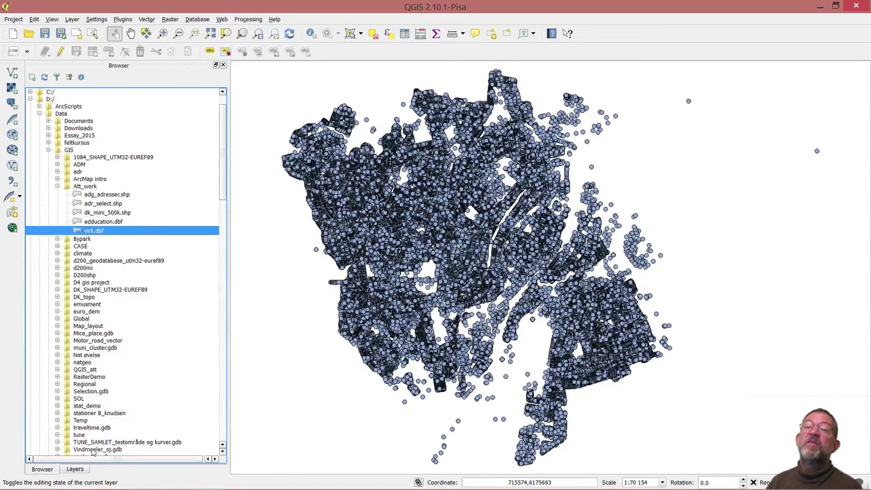
{"action": "left_click", "coordinate": [80, 468]}
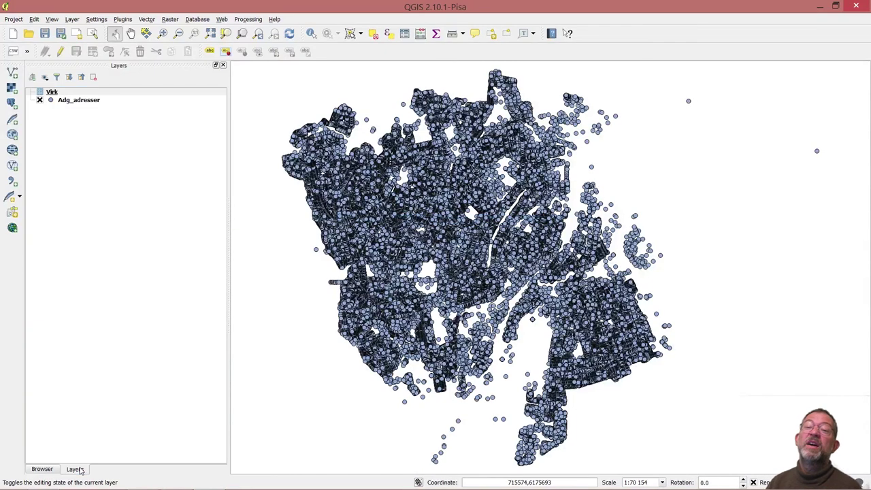
Examine the attribute table of the Virk layer, widening the HB_tekst column to show its full text
{"action": "right_click", "coordinate": [48, 93]}
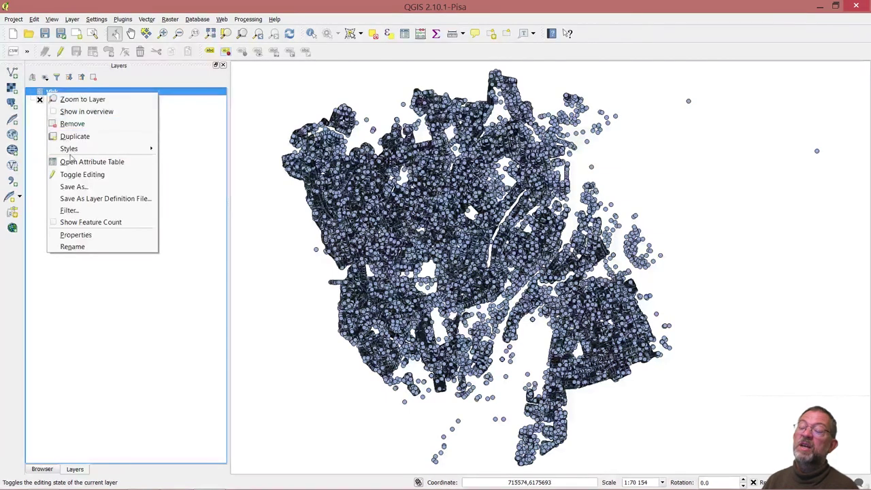
{"action": "left_click", "coordinate": [79, 163]}
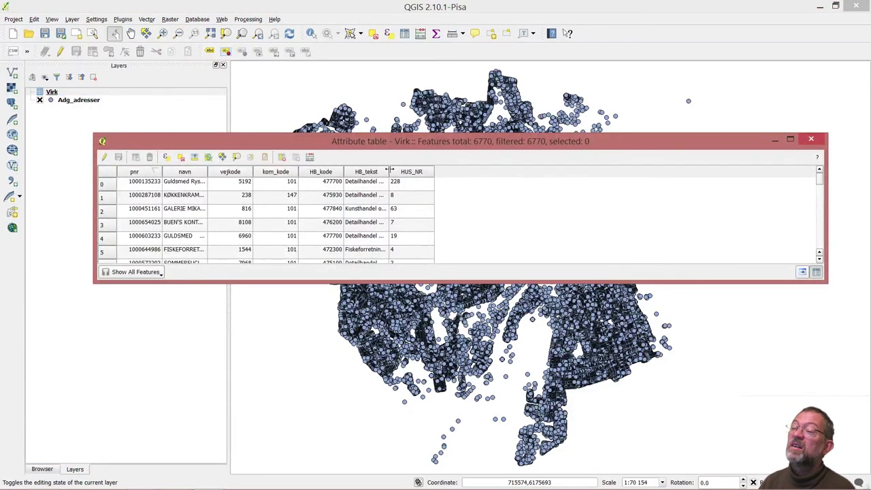
{"action": "double_click", "coordinate": [390, 172]}
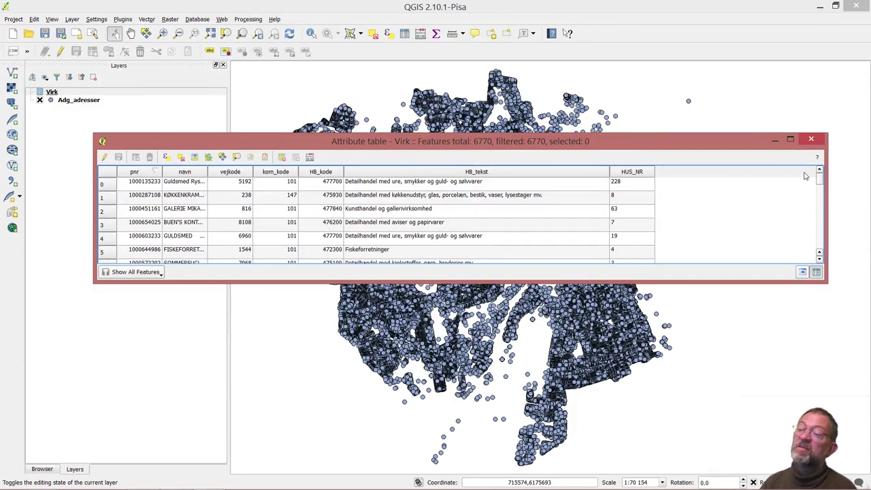
{"action": "left_click_drag", "start_coordinate": [820, 178], "coordinate": [826, 210]}
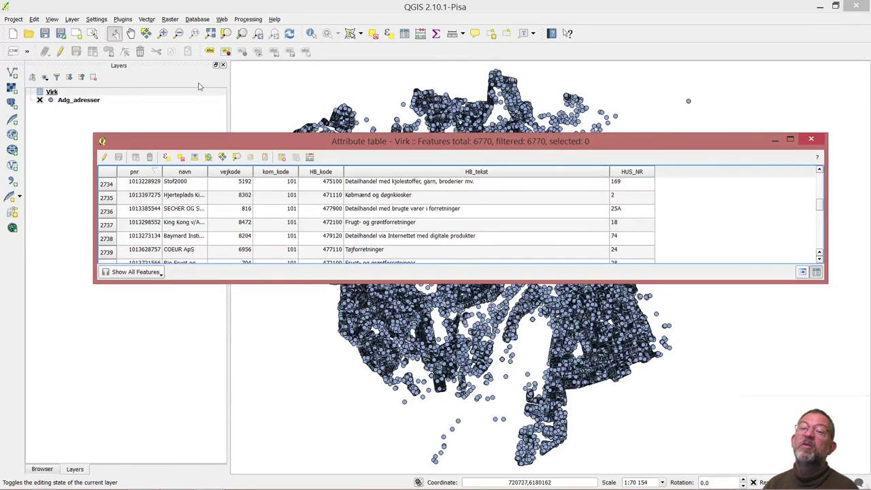
Compare the Adg_adresser attribute table with the Virk table, placing both in view, and close both tables
{"action": "right_click", "coordinate": [79, 100]}
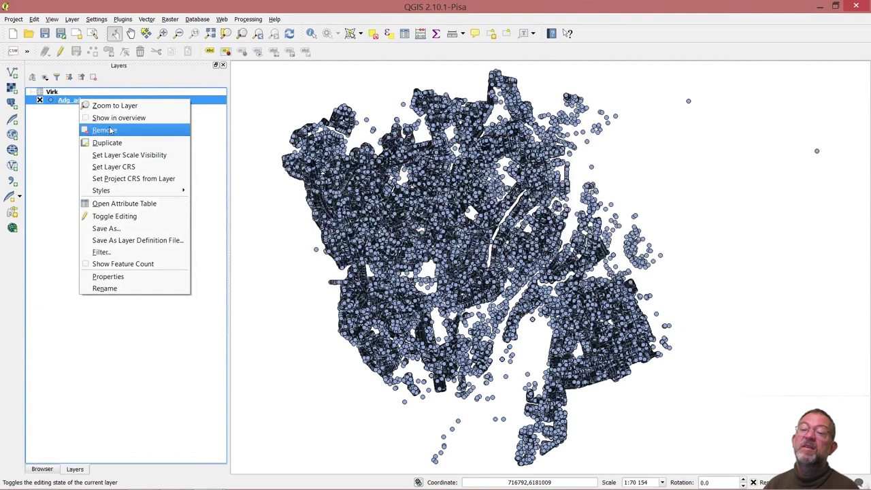
{"action": "left_click", "coordinate": [130, 204]}
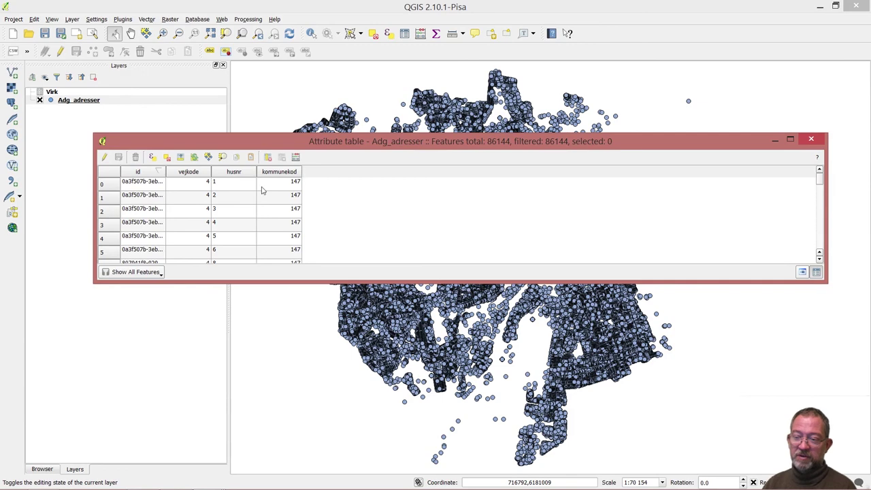
{"action": "key", "text": "alt+Tab"}
{"action": "key", "text": "alt+Tab"}
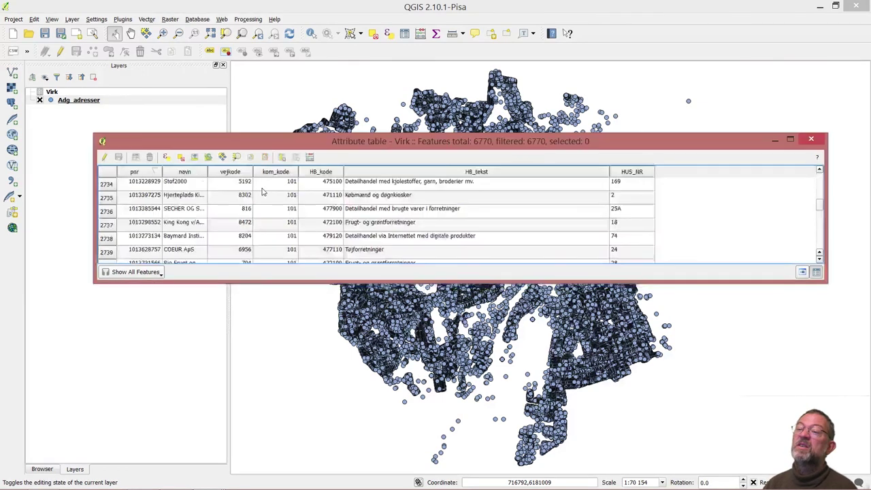
{"action": "left_click_drag", "start_coordinate": [313, 143], "coordinate": [284, 326]}
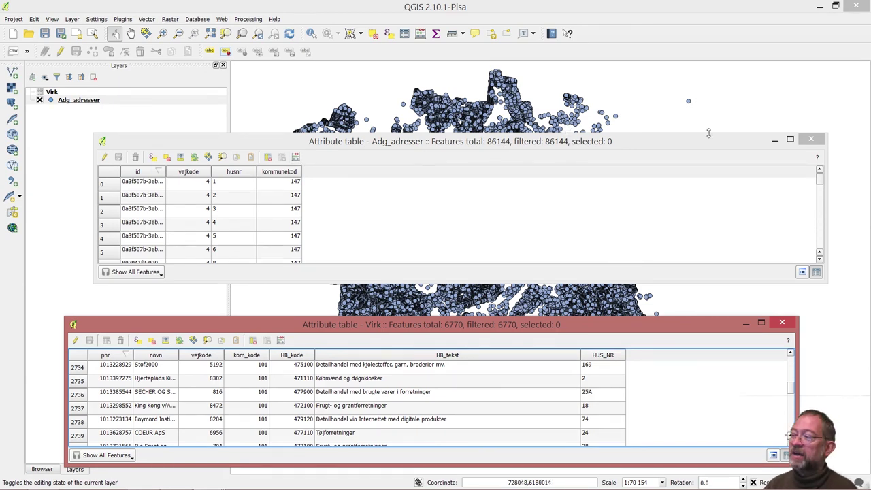
{"action": "left_click", "coordinate": [811, 140]}
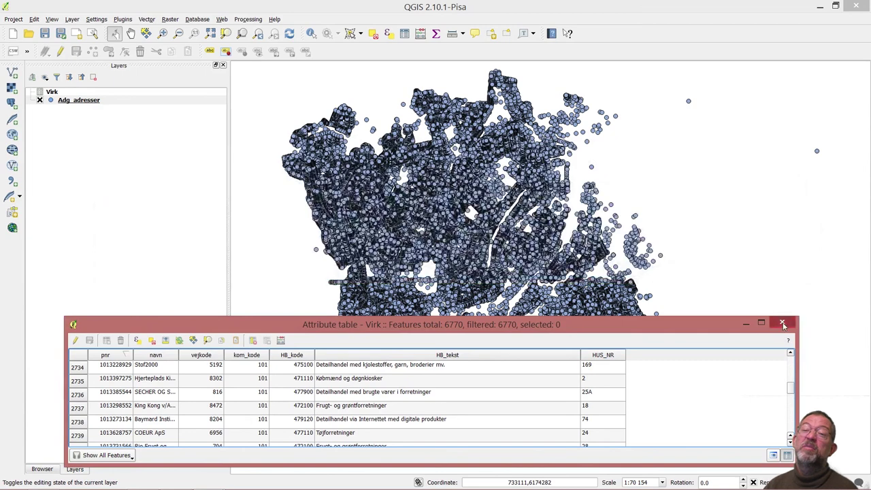
{"action": "left_click", "coordinate": [782, 325]}
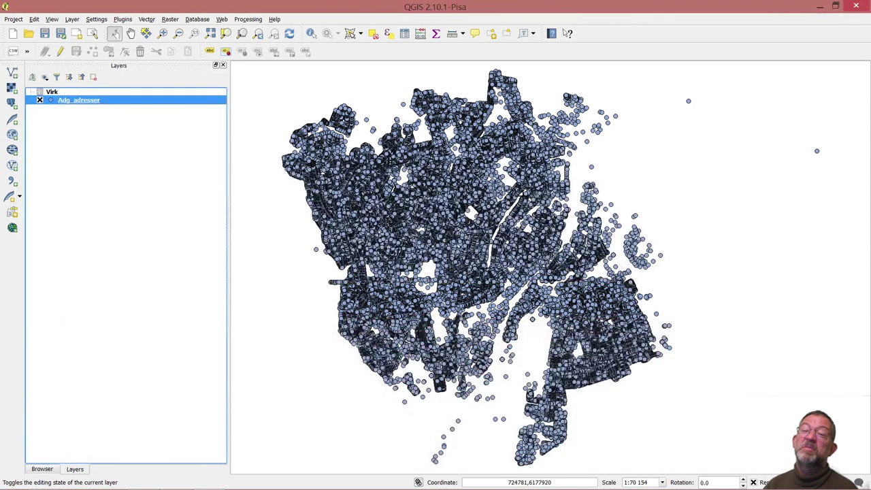
Start a field calculation from the Adg_adresser layer's field properties and name the new output field unoqu_adr
{"action": "right_click", "coordinate": [80, 102]}
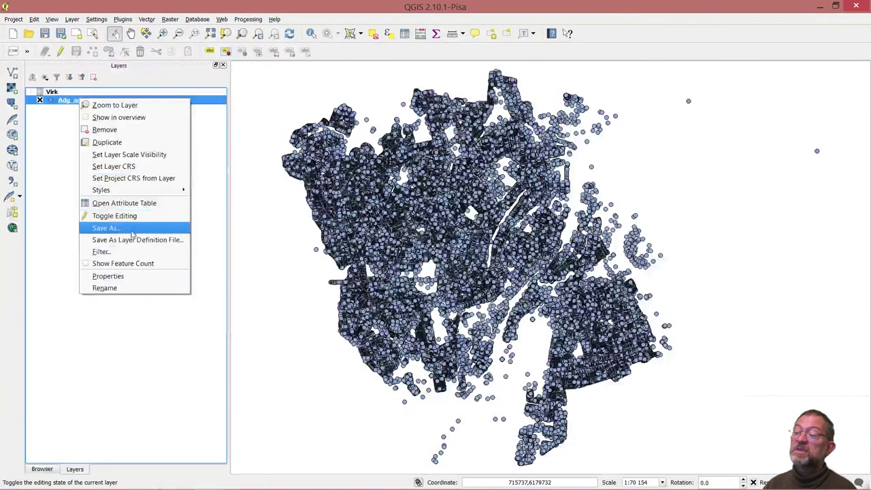
{"action": "left_click", "coordinate": [136, 276]}
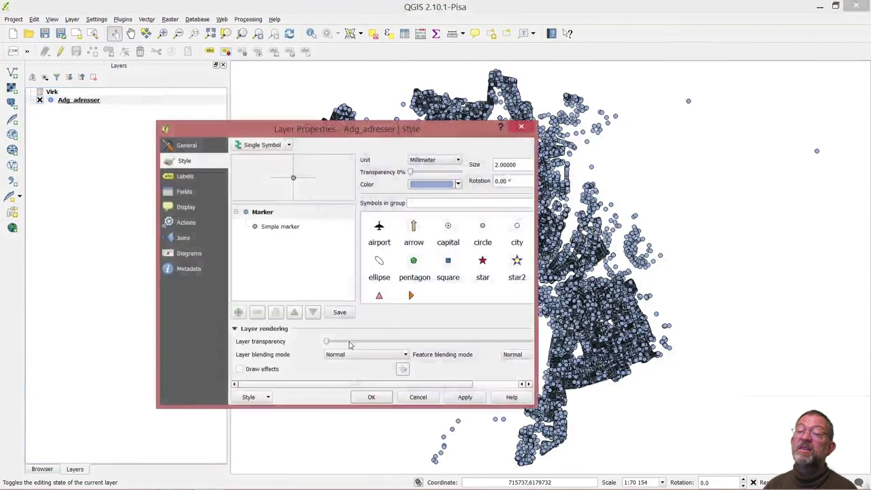
{"action": "left_click", "coordinate": [185, 194]}
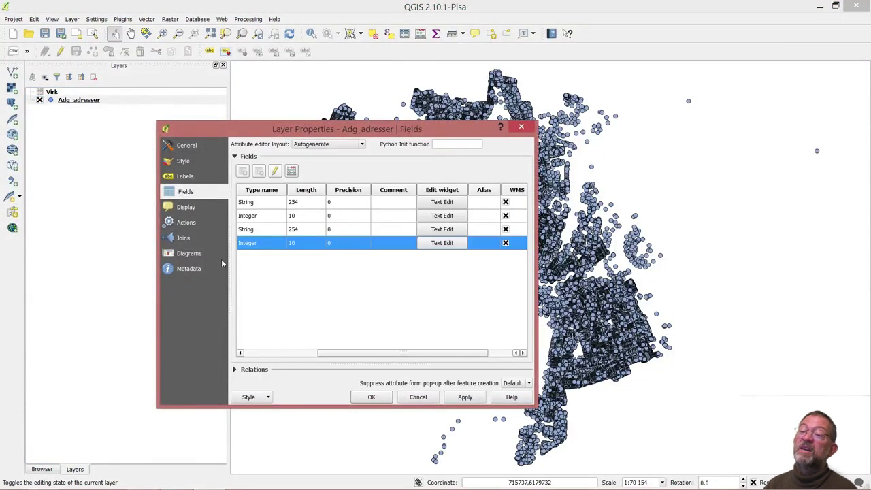
{"action": "left_click", "coordinate": [291, 171]}
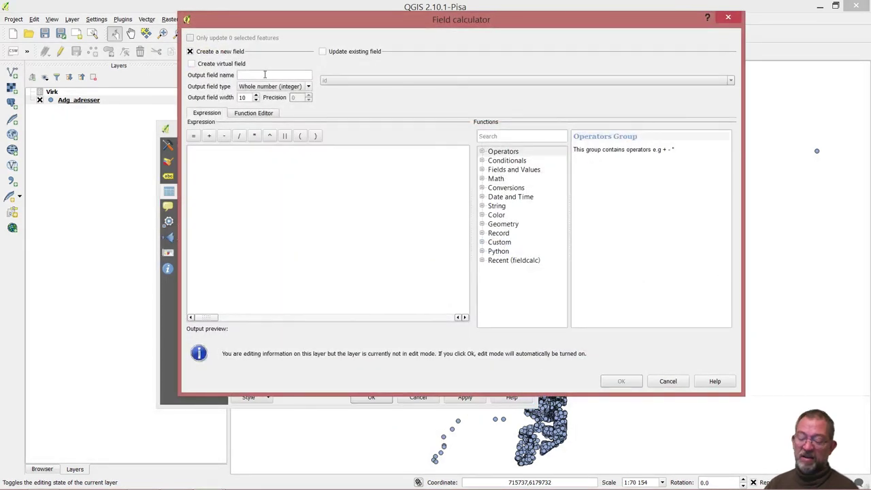
{"action": "left_click", "coordinate": [264, 75]}
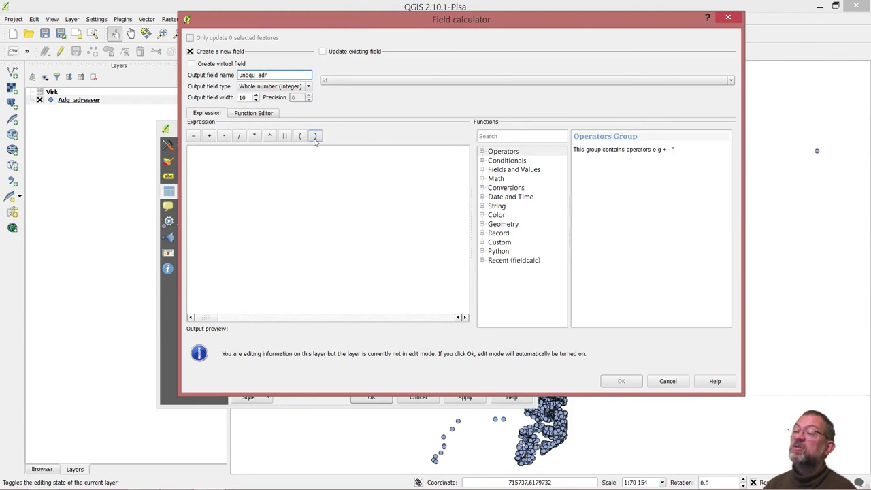
Begin the field expression with the concat string function and "kommunekod" as its first argument, followed by a comma
{"action": "left_click", "coordinate": [481, 206]}
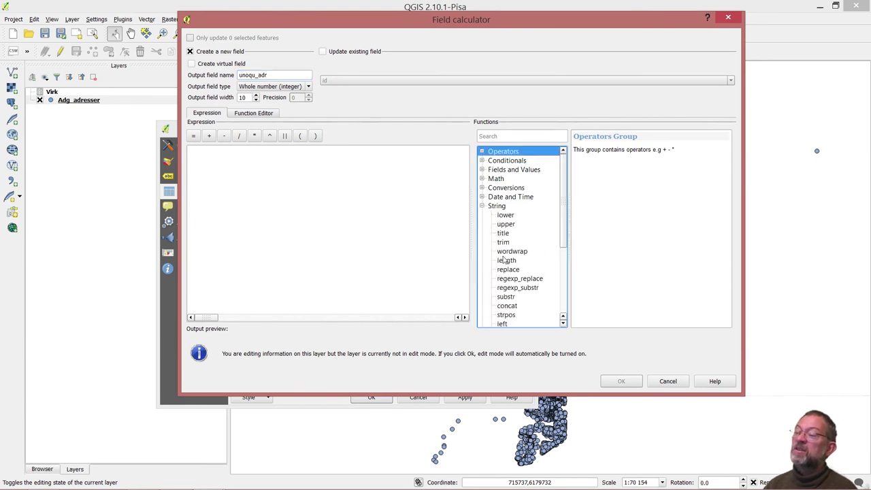
{"action": "left_click_drag", "start_coordinate": [563, 238], "coordinate": [564, 257]}
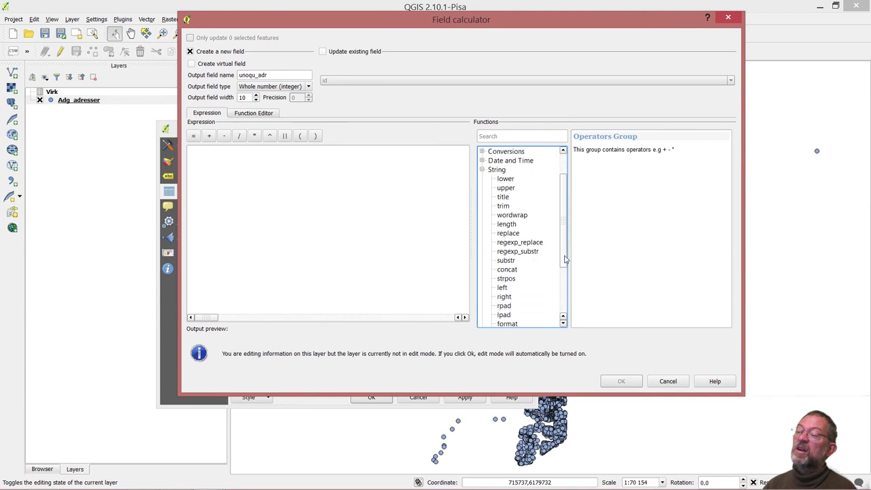
{"action": "left_click", "coordinate": [507, 270]}
{"action": "double_click", "coordinate": [507, 270]}
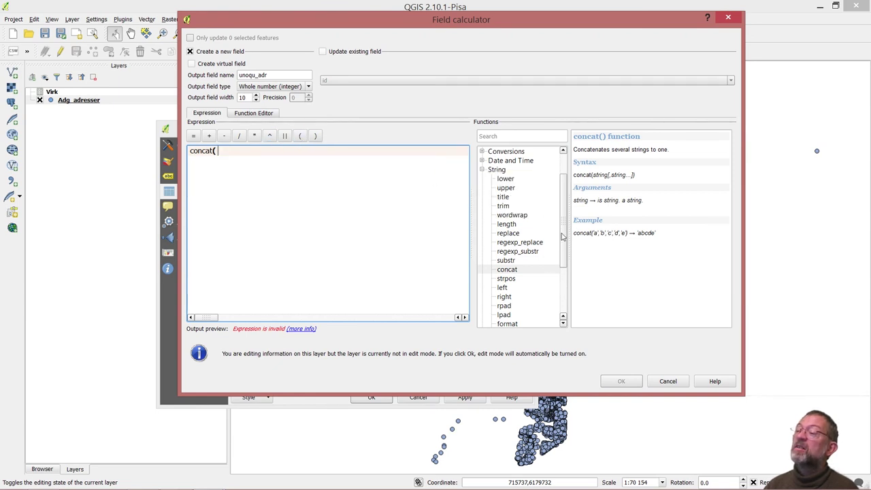
{"action": "scroll", "coordinate": [562, 236], "scroll_direction": "up", "scroll_amount": 2}
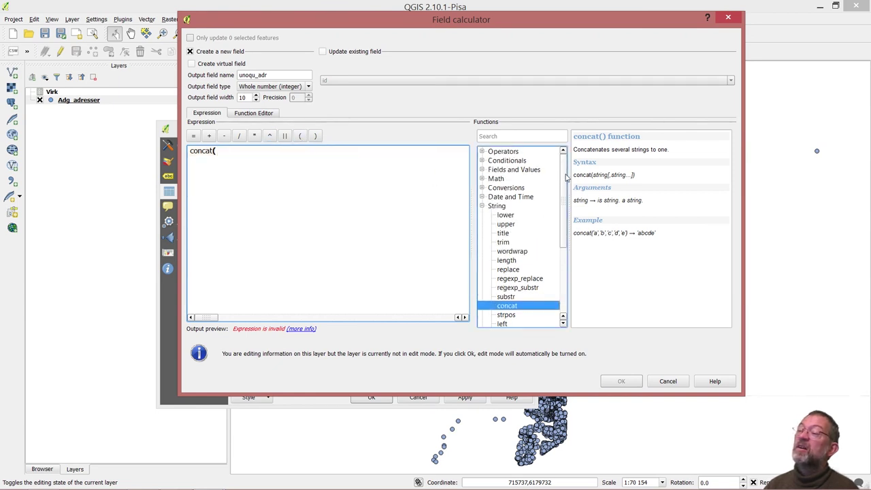
{"action": "left_click", "coordinate": [483, 169]}
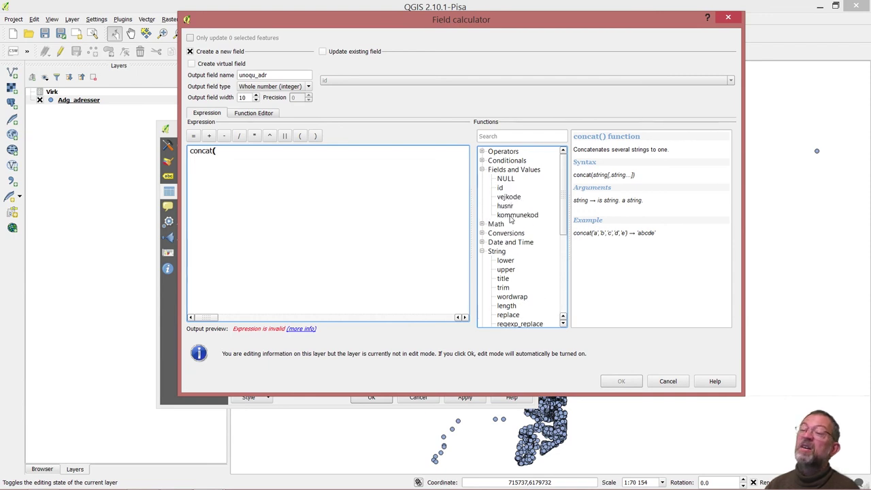
{"action": "double_click", "coordinate": [510, 214]}
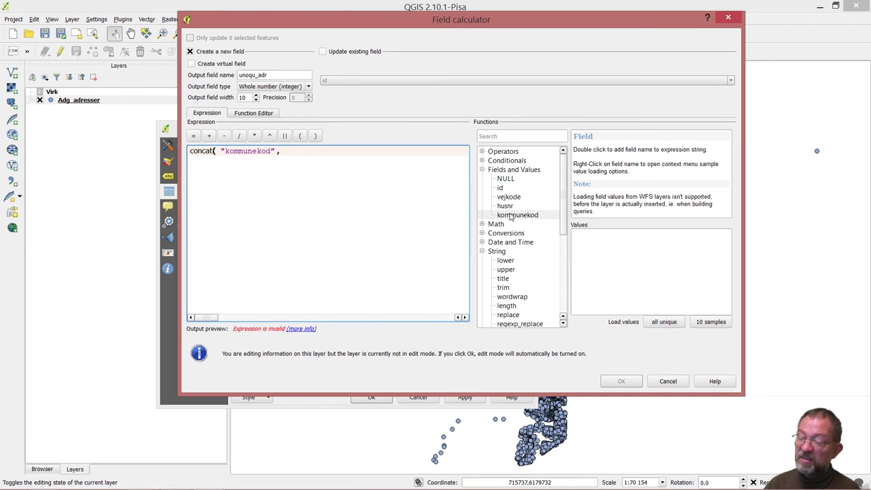
{"action": "left_click", "coordinate": [510, 215]}
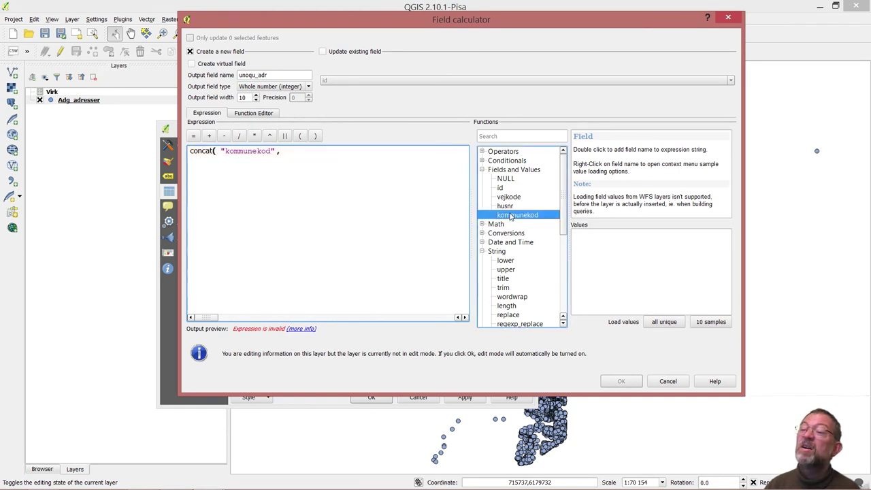
Add a '_' separator string and the "vejkode" field to the concat expression
{"action": "left_click", "coordinate": [325, 159]}
{"action": "type", "text": "'"}
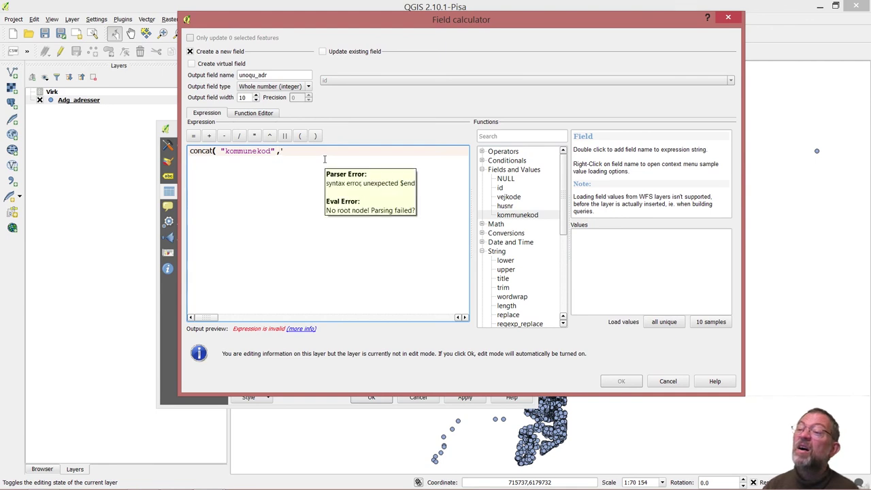
{"action": "key", "text": "BackSpace"}
{"action": "key", "text": "BackSpace"}
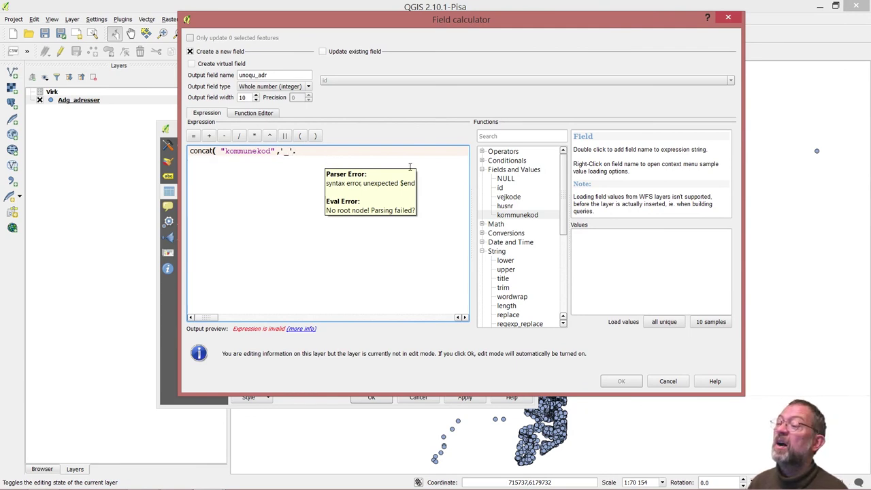
{"action": "double_click", "coordinate": [509, 197]}
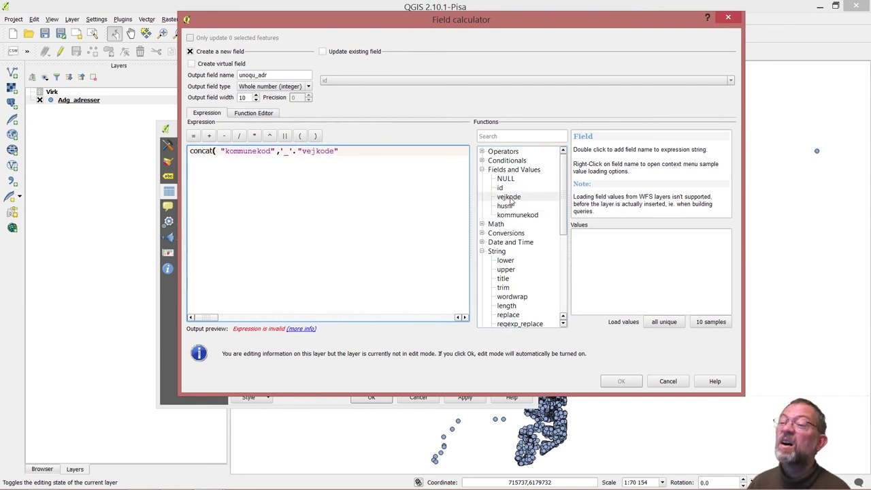
Add a second '_' separator and the "husnr" field, and close the parenthesis of the concat expression
{"action": "type", "text": ","}
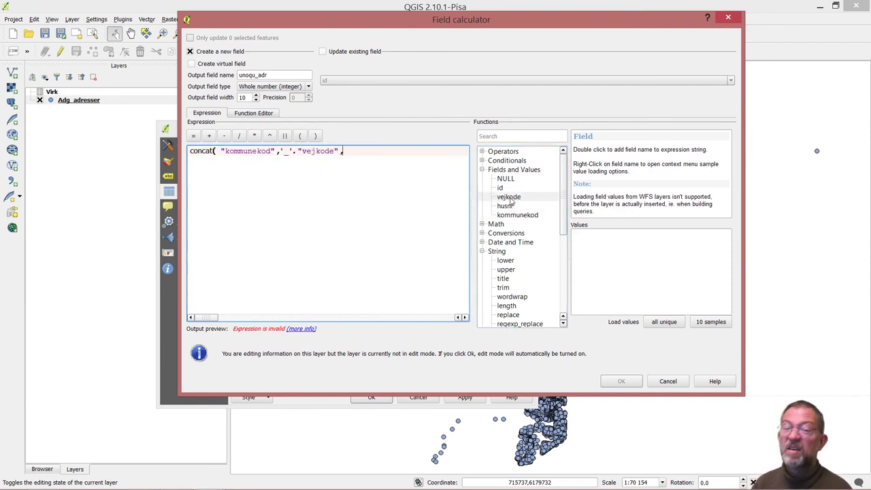
{"action": "type", "text": "'_',"}
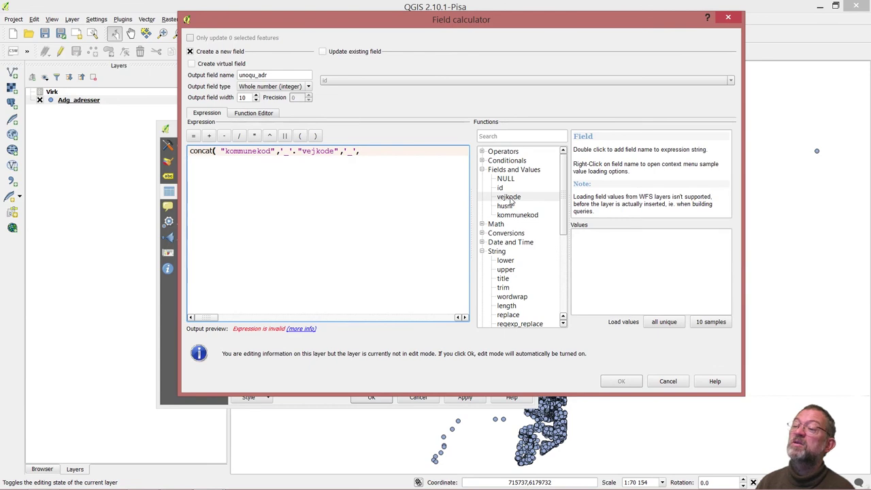
{"action": "double_click", "coordinate": [513, 207]}
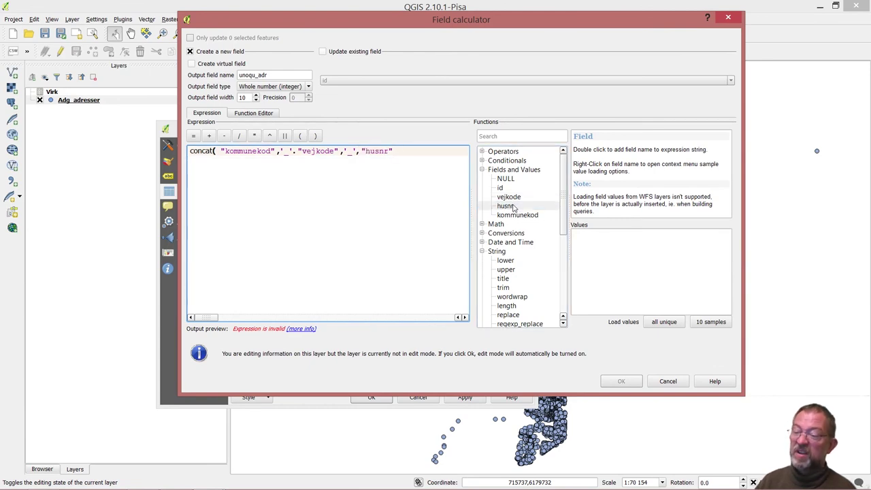
{"action": "type", "text": ")"}
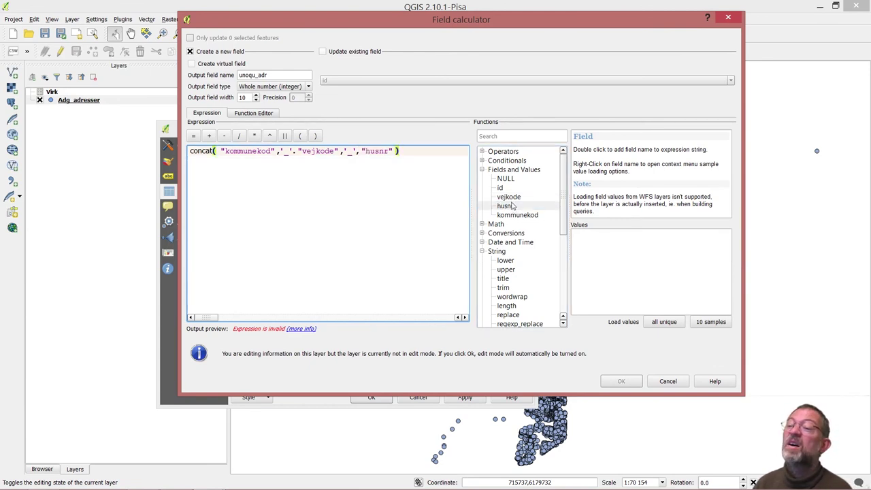
Replace the period before "vejkode" with a comma, select the whole expression and run the calculation to create the field
{"action": "left_click", "coordinate": [297, 151]}
{"action": "mouse_move", "coordinate": [319, 173]}
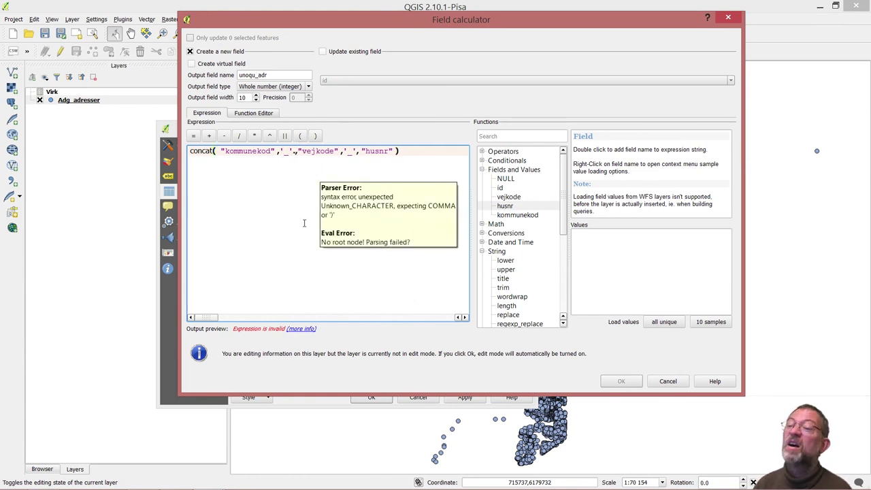
{"action": "left_click", "coordinate": [261, 230]}
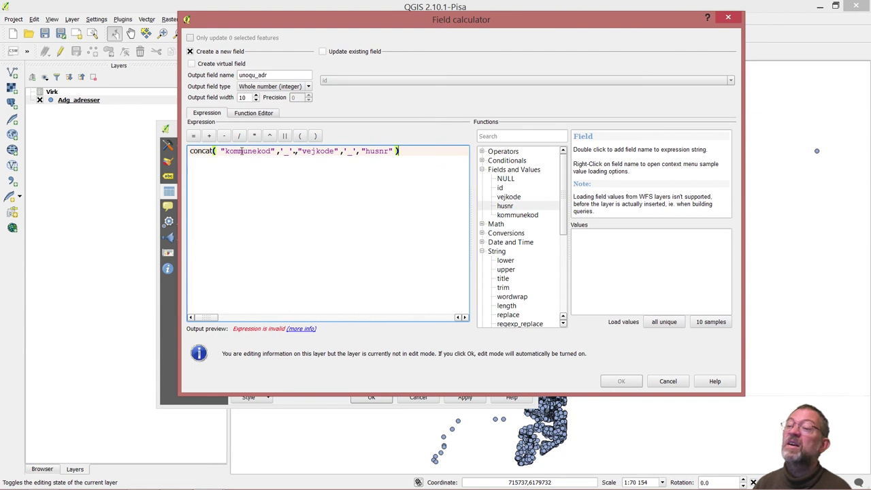
{"action": "left_click", "coordinate": [293, 151]}
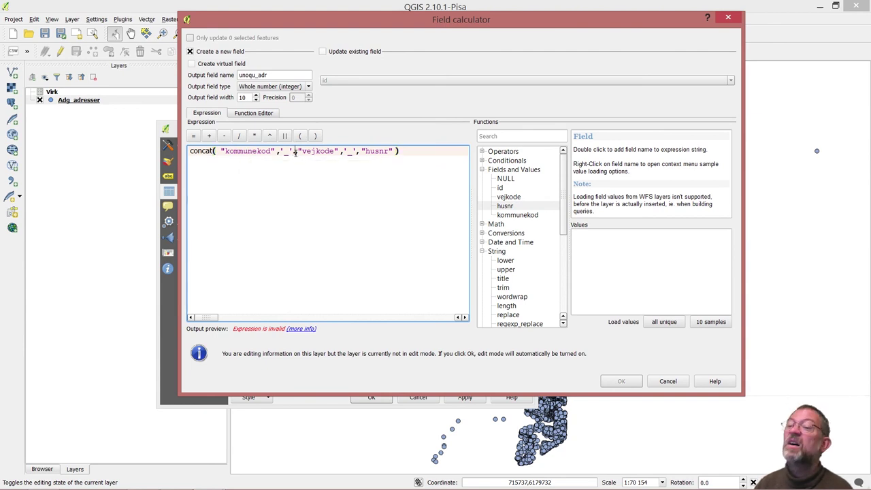
{"action": "key", "text": "BackSpace"}
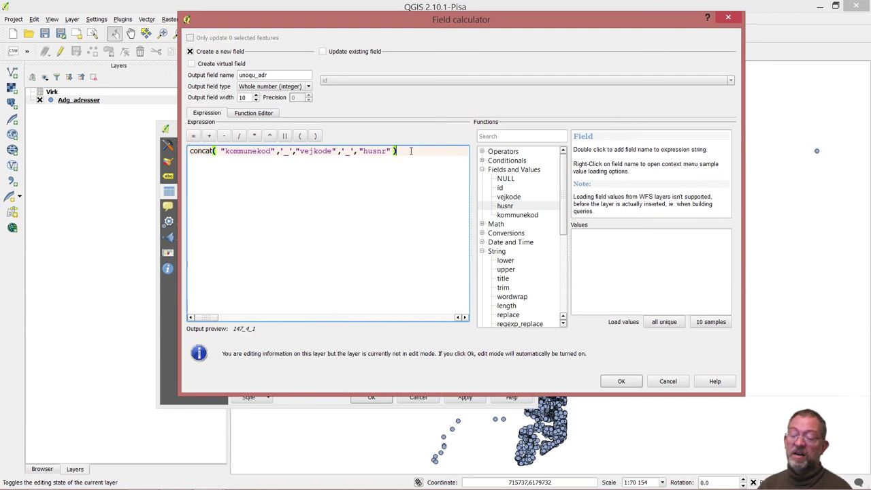
{"action": "left_click_drag", "start_coordinate": [408, 153], "coordinate": [142, 142]}
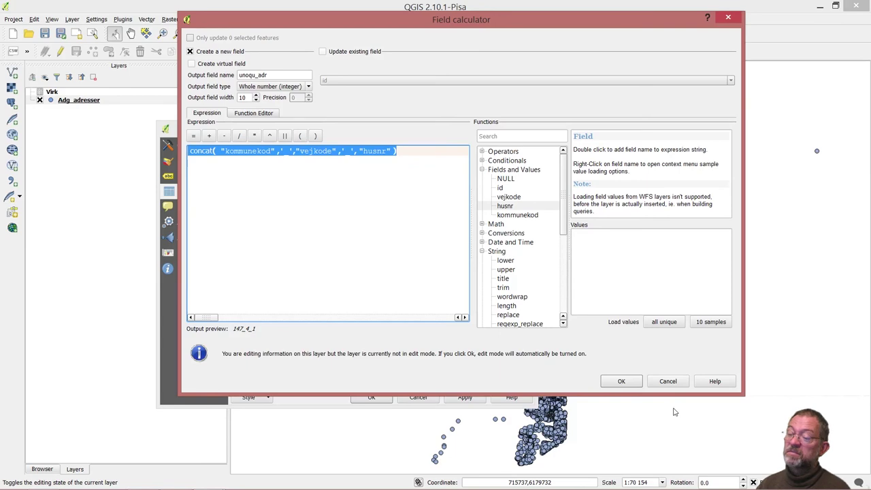
{"action": "left_click", "coordinate": [630, 382]}
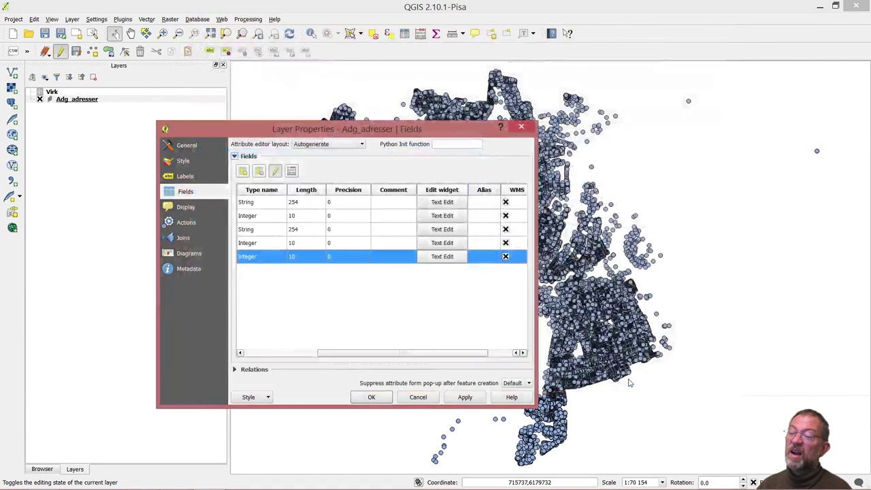
Accept the Adg_adresser layer properties, stop editing the layer and save its changes
{"action": "left_click", "coordinate": [375, 395]}
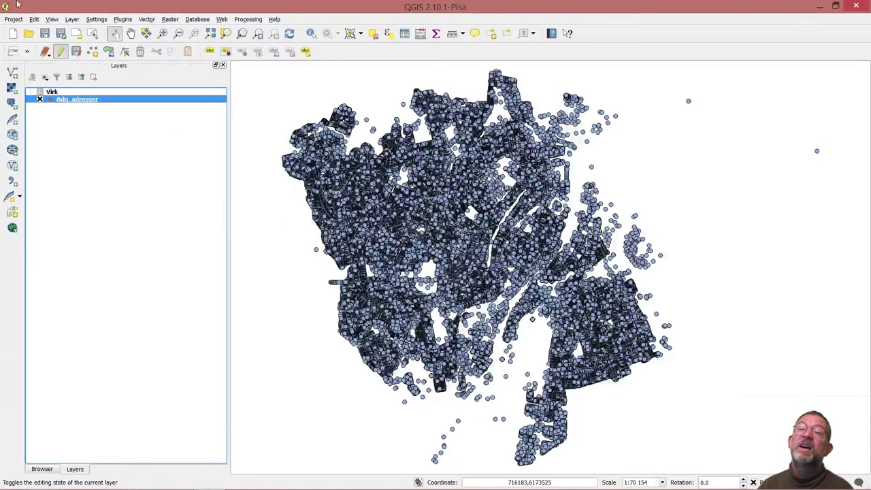
{"action": "left_click", "coordinate": [61, 53]}
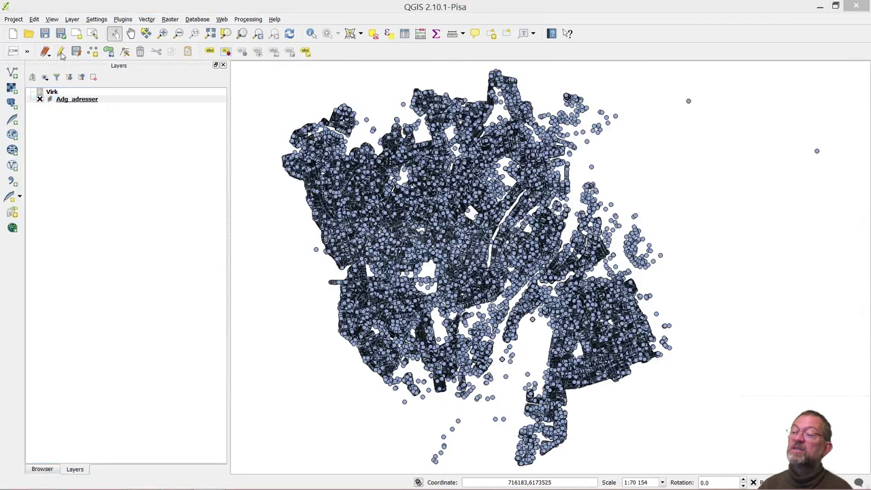
{"action": "left_click", "coordinate": [62, 53]}
{"action": "left_click", "coordinate": [392, 256]}
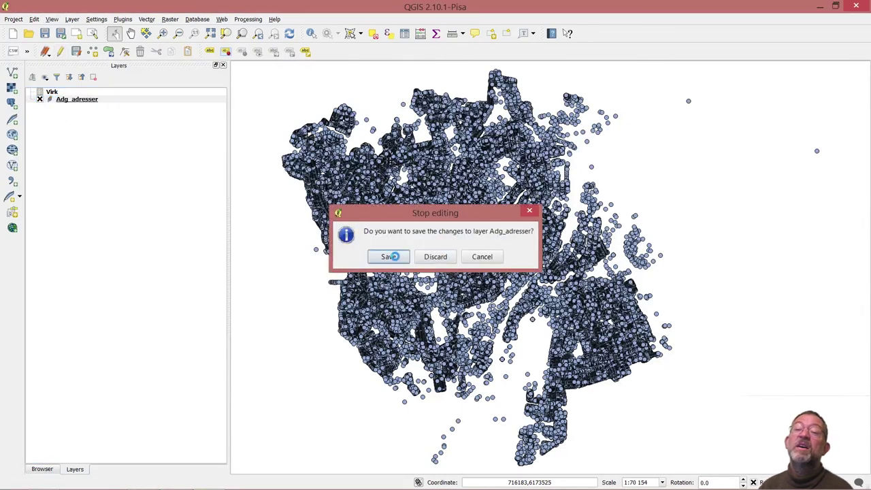
Set up a new calculated field on Adg_adresser named unique_adr with the type Text (string)
{"action": "right_click", "coordinate": [89, 99]}
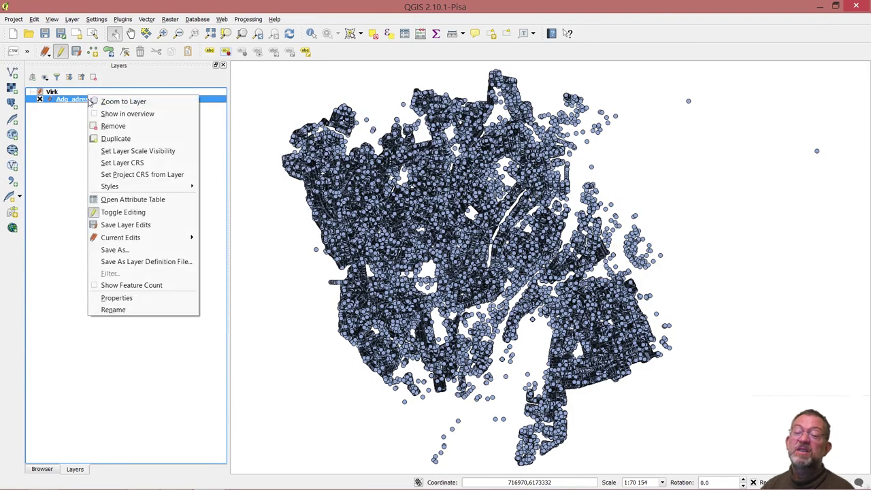
{"action": "left_click", "coordinate": [145, 298]}
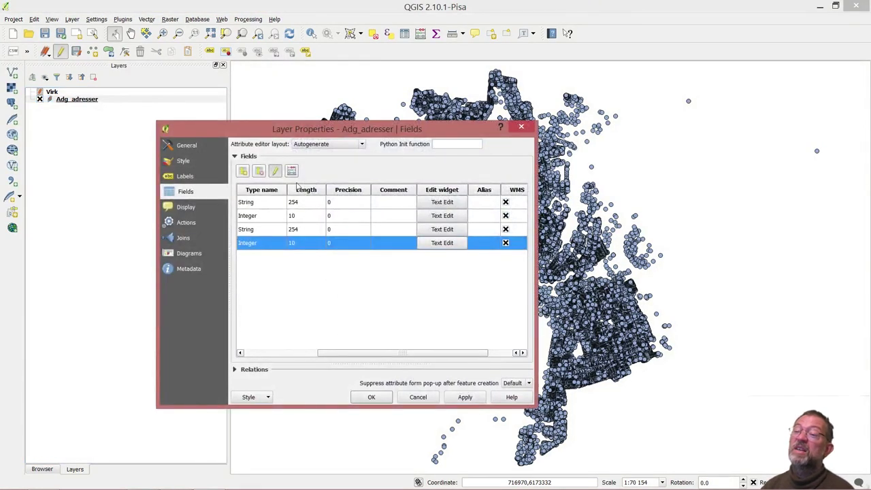
{"action": "left_click", "coordinate": [293, 170]}
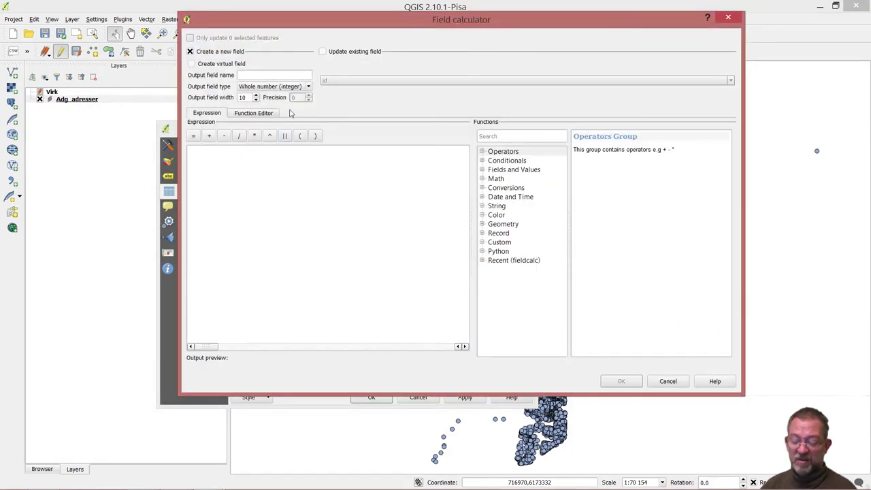
{"action": "left_click", "coordinate": [272, 75]}
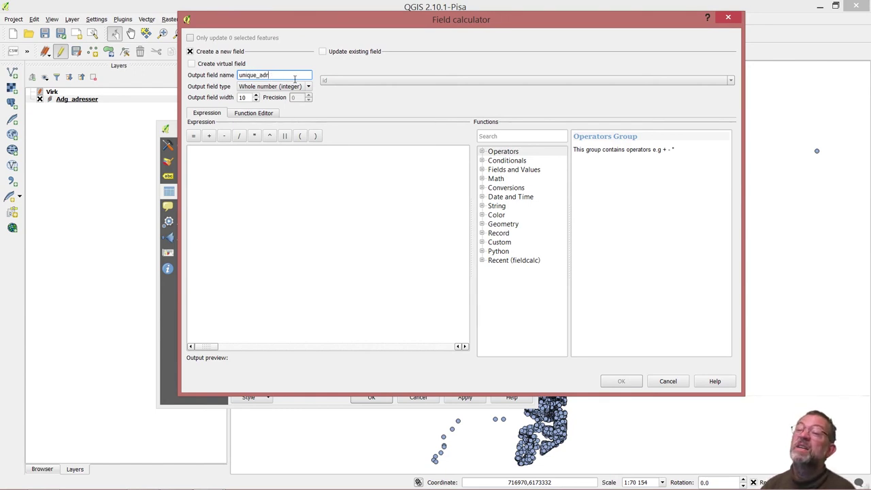
{"action": "type", "text": "unique_adr"}
{"action": "left_click", "coordinate": [286, 86]}
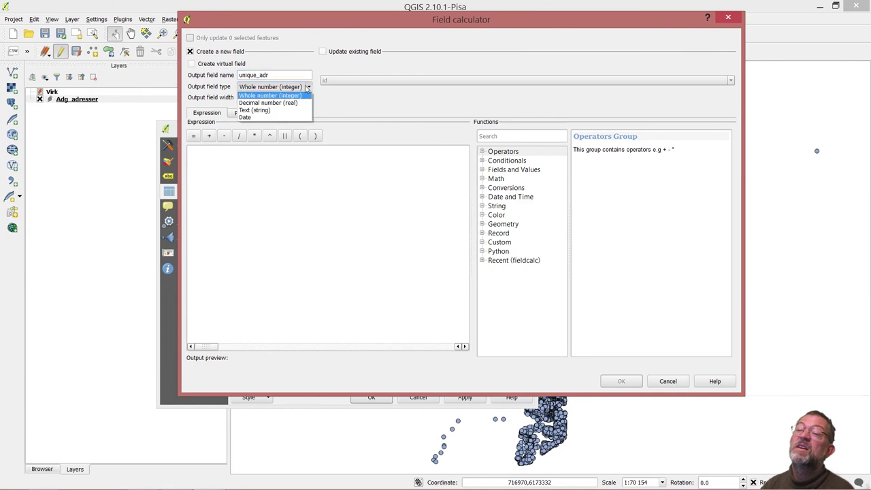
{"action": "left_click", "coordinate": [281, 111]}
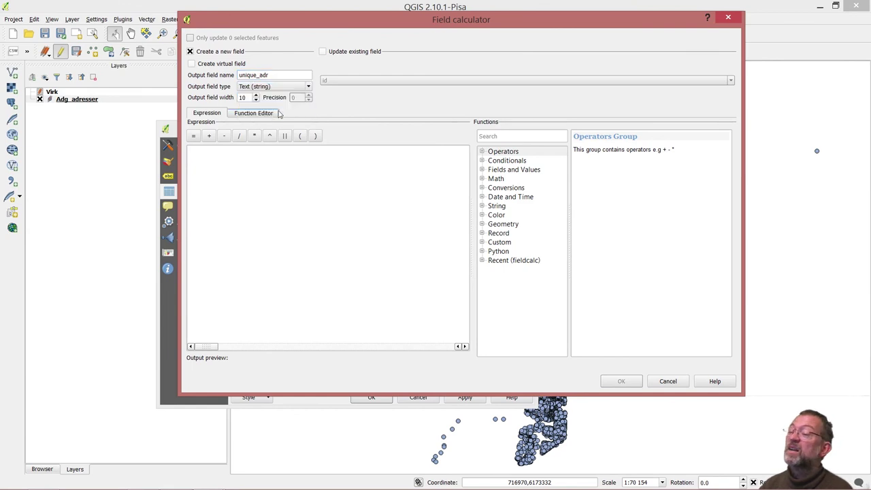
Begin the unique_adr expression with the concat string function and the "kommunekod" field as its first argument
{"action": "left_click", "coordinate": [482, 206]}
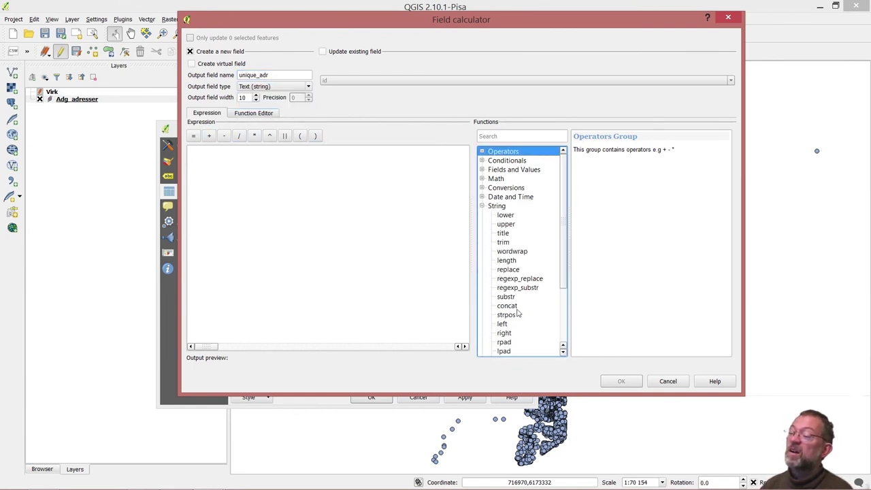
{"action": "left_click_drag", "start_coordinate": [564, 278], "coordinate": [568, 325]}
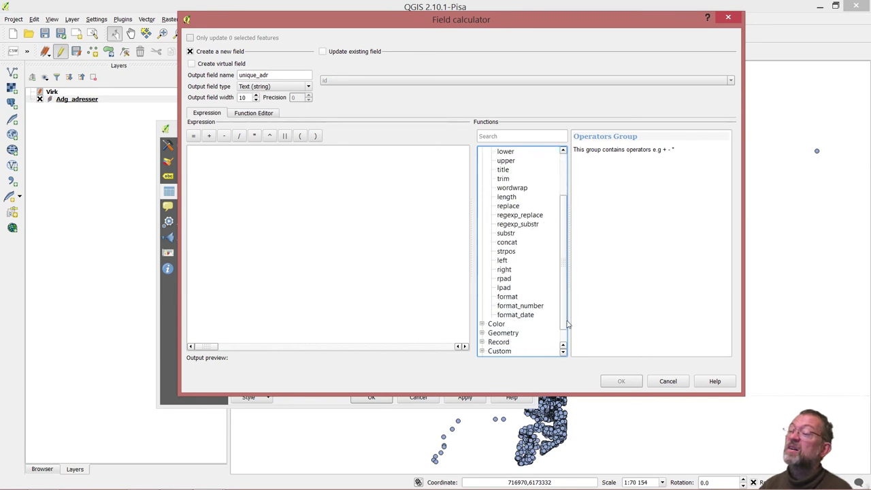
{"action": "double_click", "coordinate": [507, 243]}
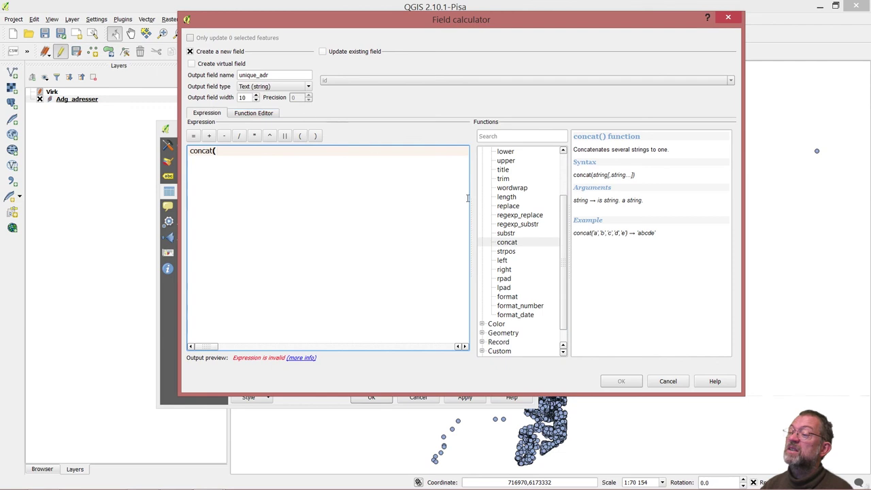
{"action": "left_click", "coordinate": [564, 238]}
{"action": "left_click_drag", "start_coordinate": [563, 201], "coordinate": [566, 130]}
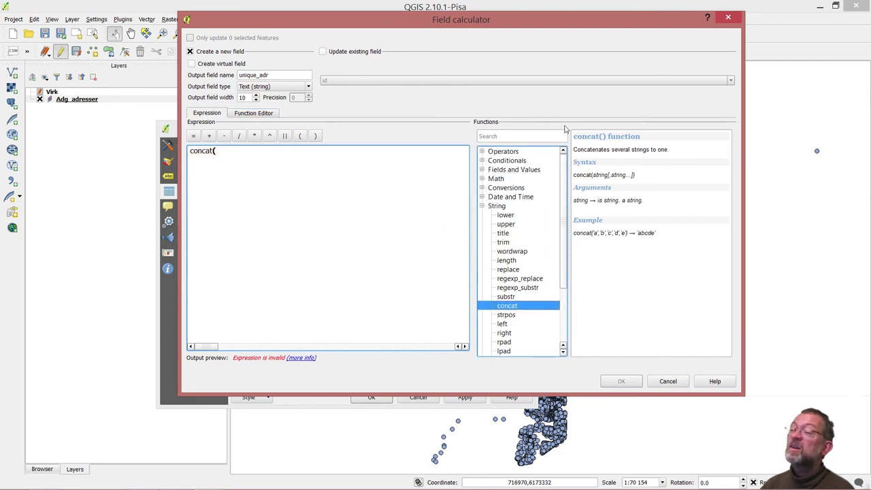
{"action": "left_click", "coordinate": [481, 169]}
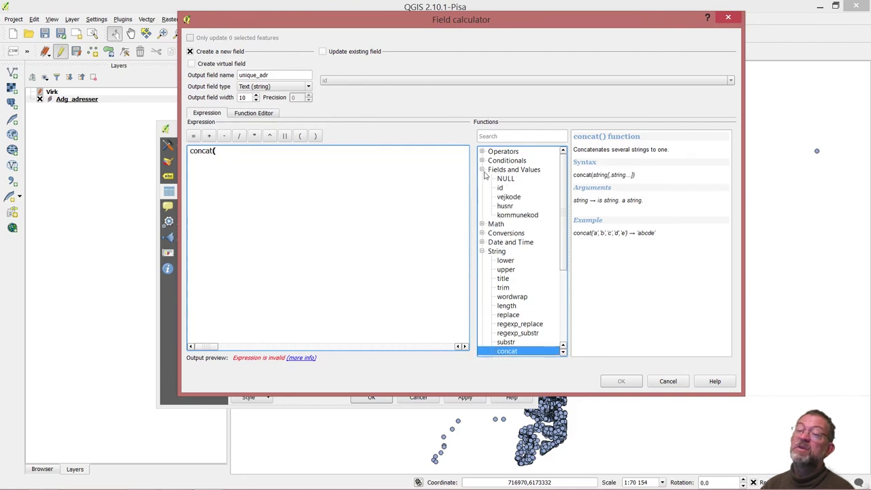
{"action": "double_click", "coordinate": [506, 217]}
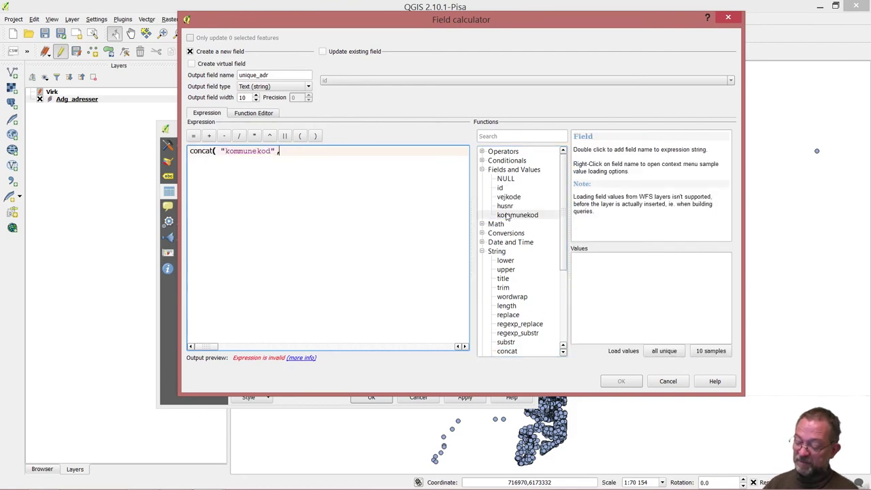
Complete the concat expression with '_', "vejkode", '_' and "husnr", close the parenthesis and calculate the field
{"action": "type", "text": ",'_'"}
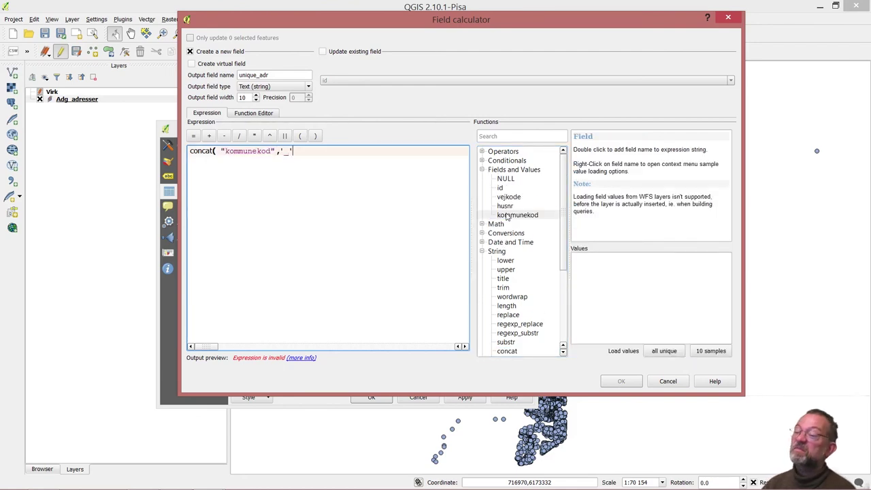
{"action": "type", "text": ","}
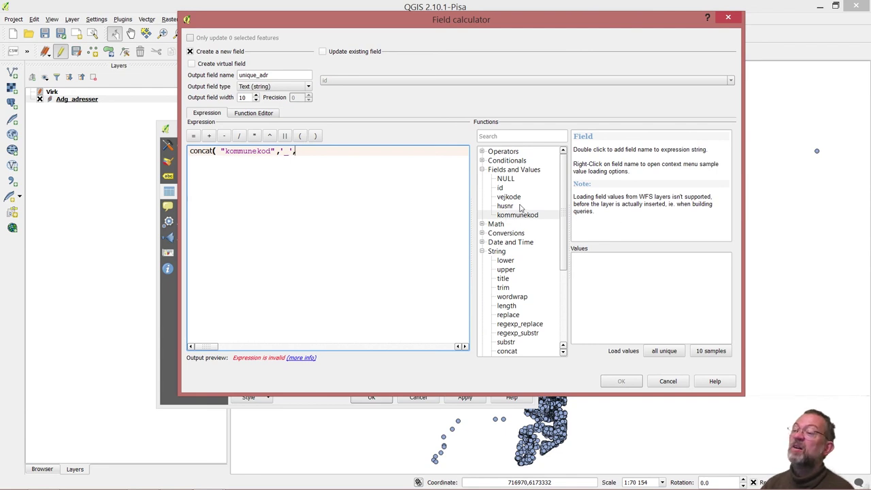
{"action": "double_click", "coordinate": [513, 198]}
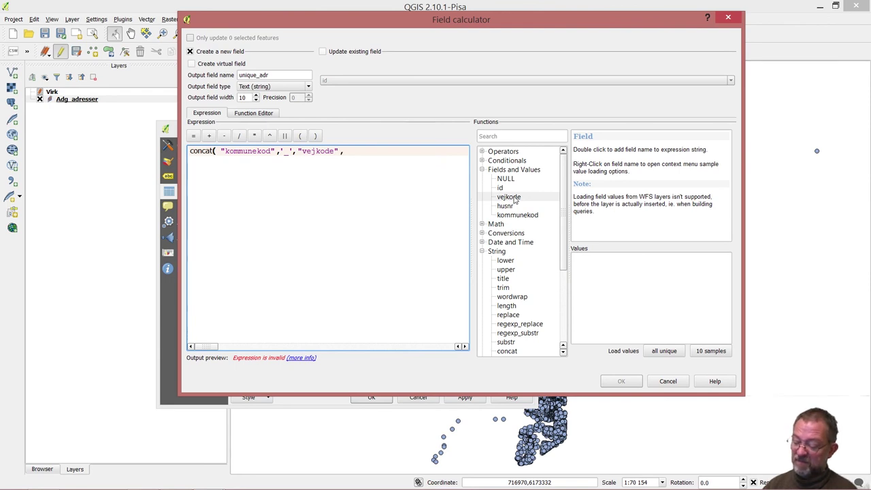
{"action": "type", "text": ",'_',"}
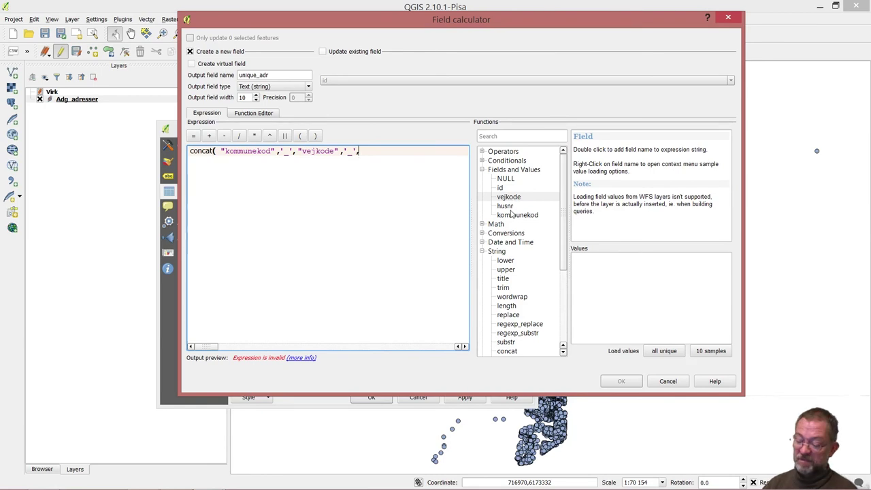
{"action": "double_click", "coordinate": [510, 206]}
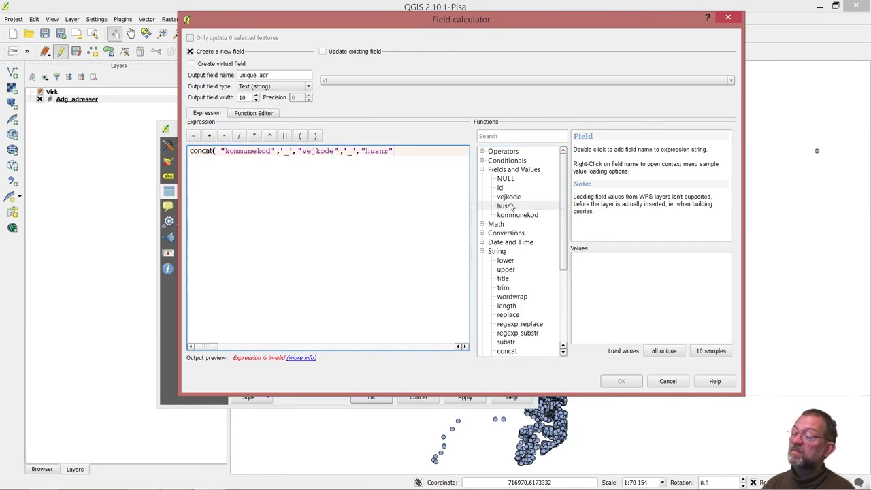
{"action": "type", "text": ")"}
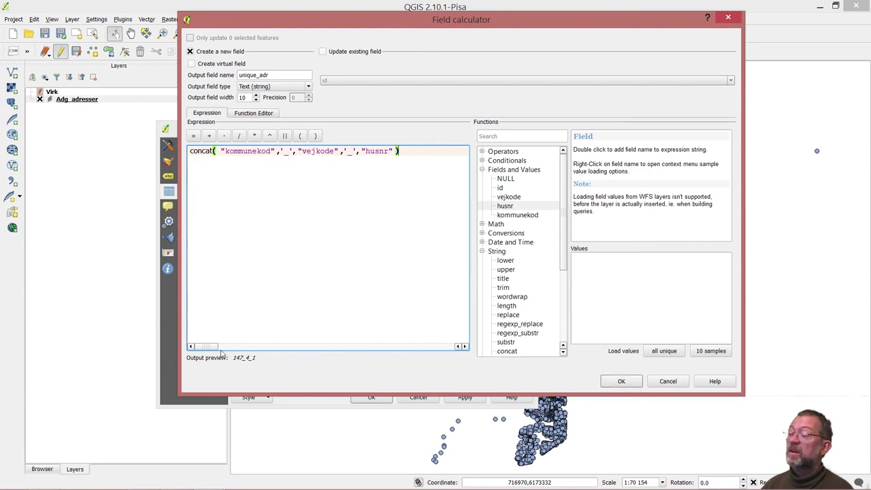
{"action": "left_click", "coordinate": [621, 381]}
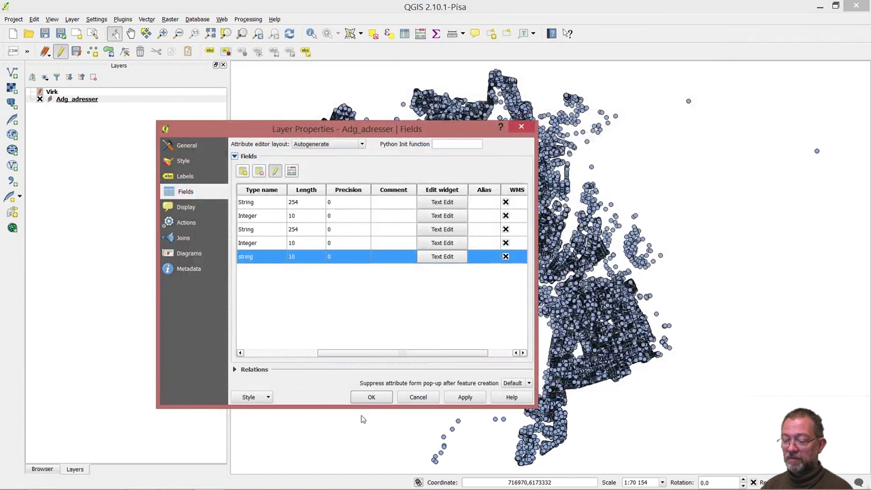
Accept the layer properties with the new text field and save the Adg_adresser edits, ending edit mode
{"action": "left_click", "coordinate": [376, 398]}
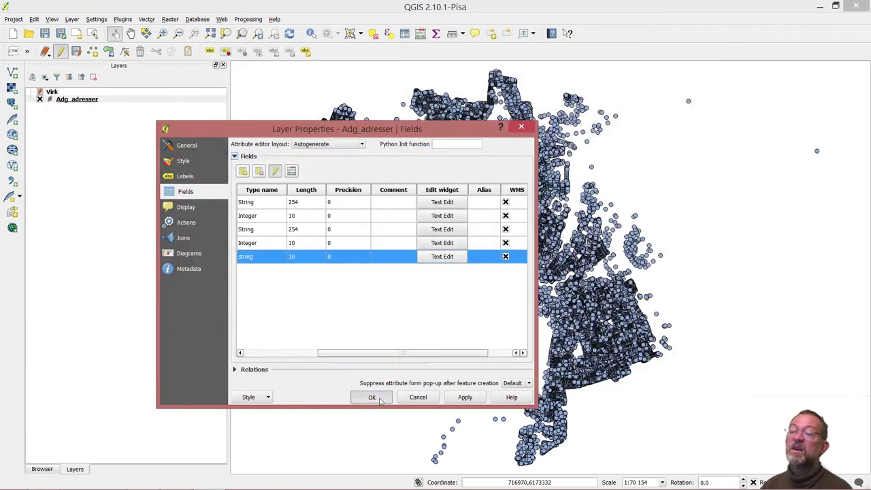
{"action": "left_click", "coordinate": [376, 397]}
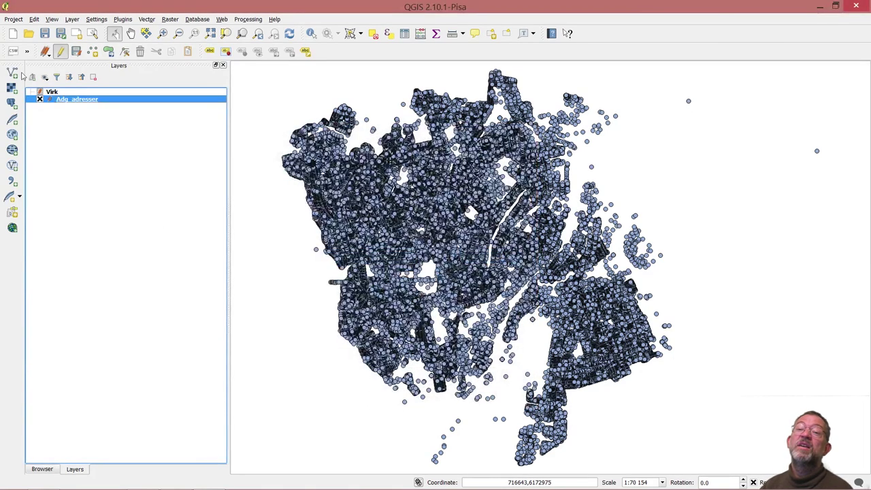
{"action": "left_click", "coordinate": [59, 53]}
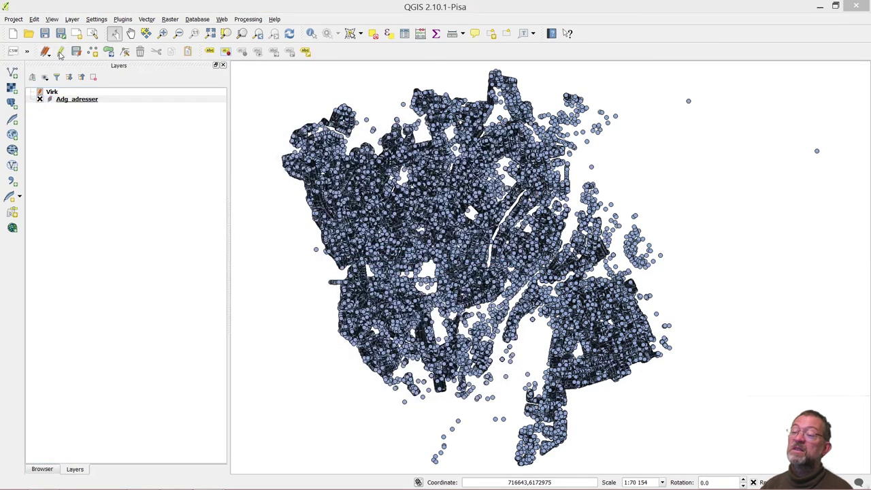
{"action": "left_click", "coordinate": [398, 257]}
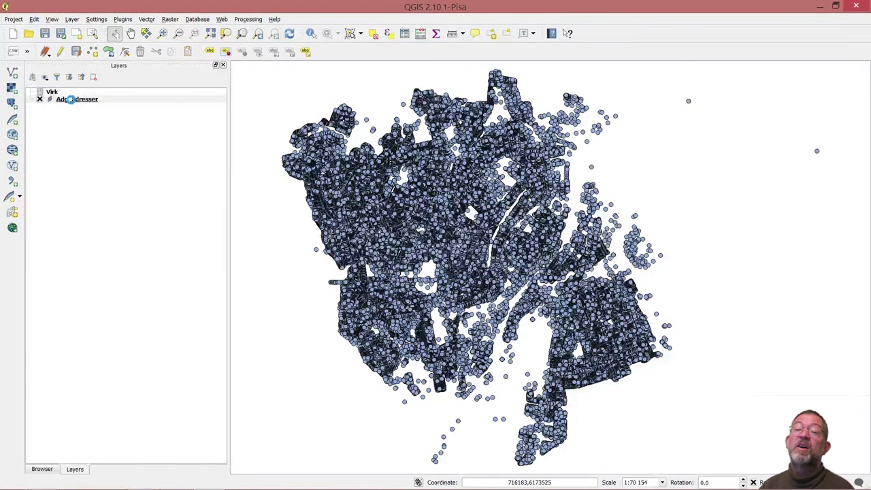
{"action": "left_click", "coordinate": [68, 99]}
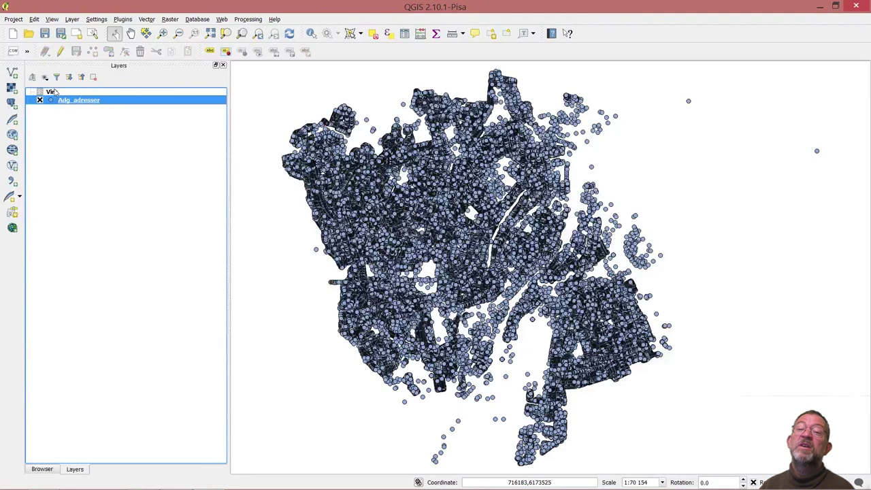
Bring up the Virk table's field list, check its field names and open the field calculator for it
{"action": "right_click", "coordinate": [55, 91]}
{"action": "left_click", "coordinate": [49, 93]}
{"action": "right_click", "coordinate": [49, 93]}
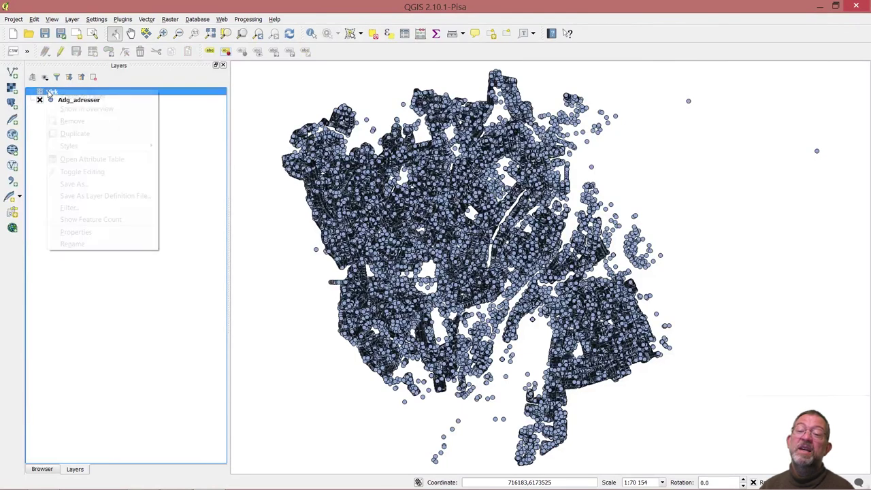
{"action": "left_click", "coordinate": [116, 232]}
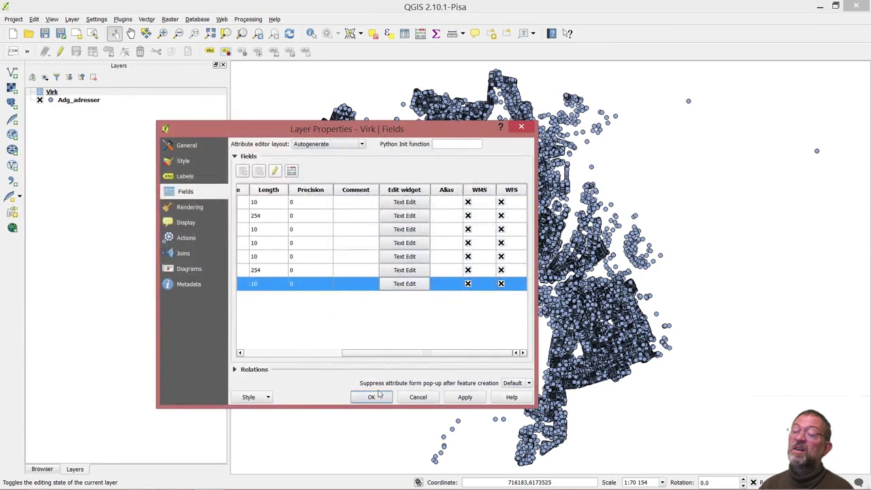
{"action": "left_click_drag", "start_coordinate": [403, 354], "coordinate": [269, 355]}
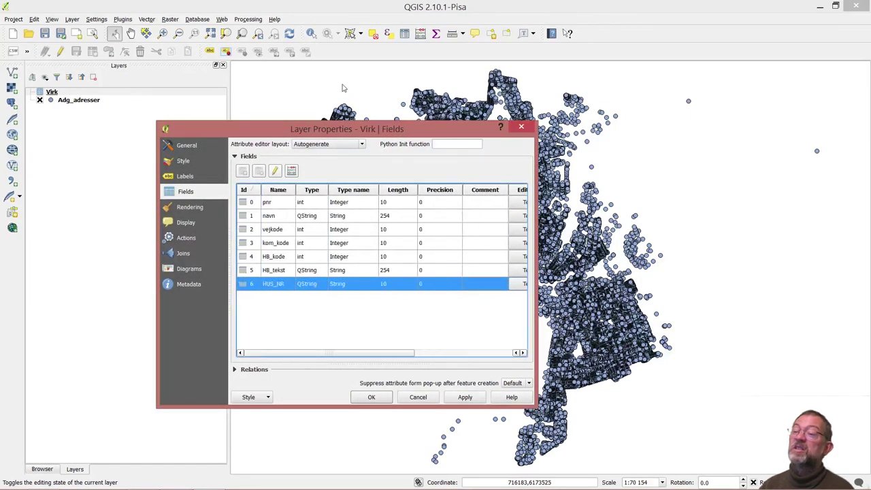
{"action": "left_click", "coordinate": [291, 170]}
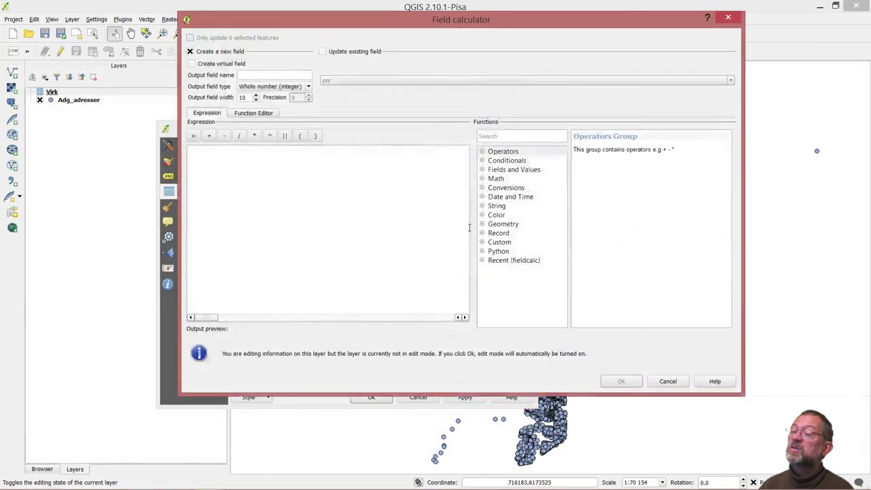
Begin the Virk table's expression with the concat string function, the "kom_kode" field and a '_' separator followed by a comma
{"action": "left_click", "coordinate": [481, 206]}
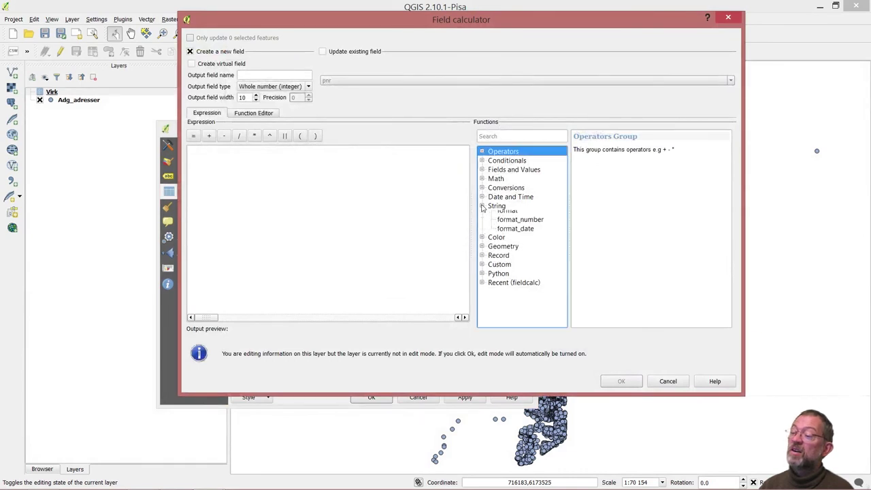
{"action": "left_click", "coordinate": [507, 306]}
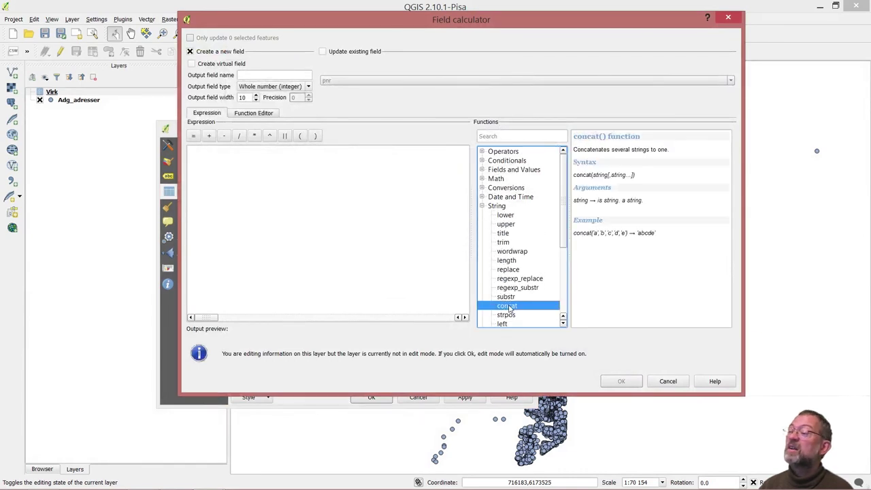
{"action": "double_click", "coordinate": [508, 306]}
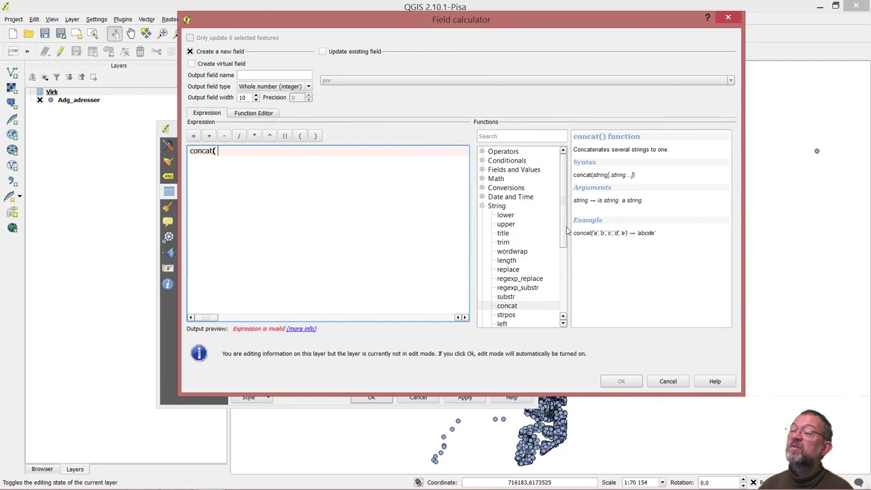
{"action": "left_click", "coordinate": [482, 170]}
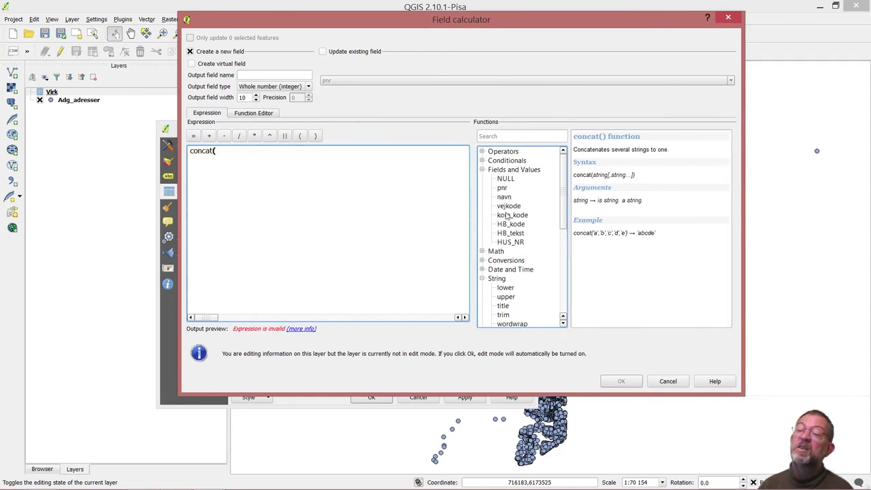
{"action": "double_click", "coordinate": [506, 215]}
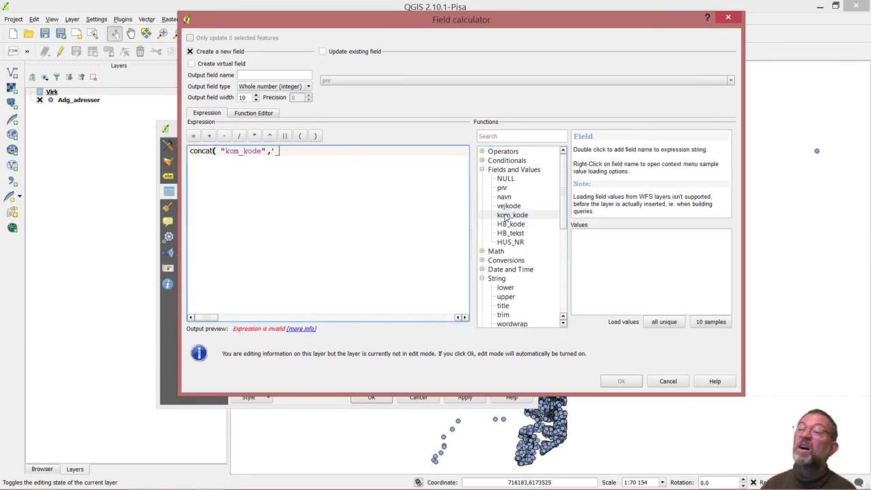
{"action": "key", "text": "Return"}
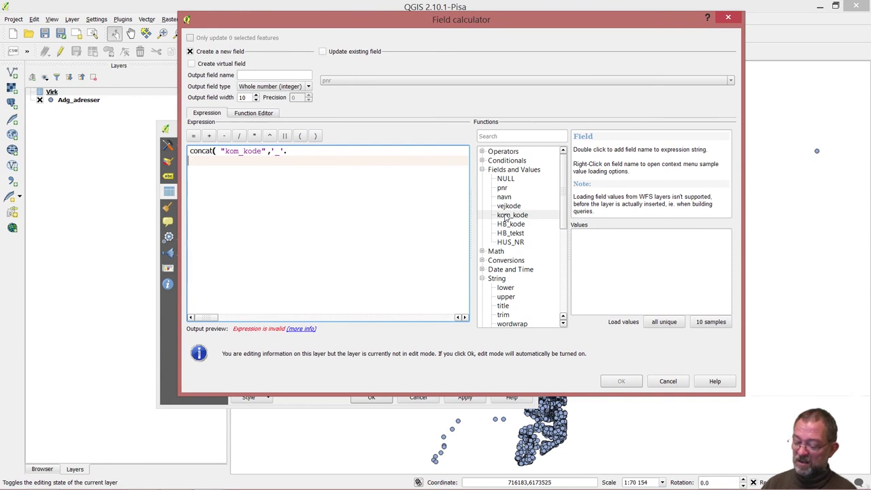
{"action": "key", "text": "BackSpace"}
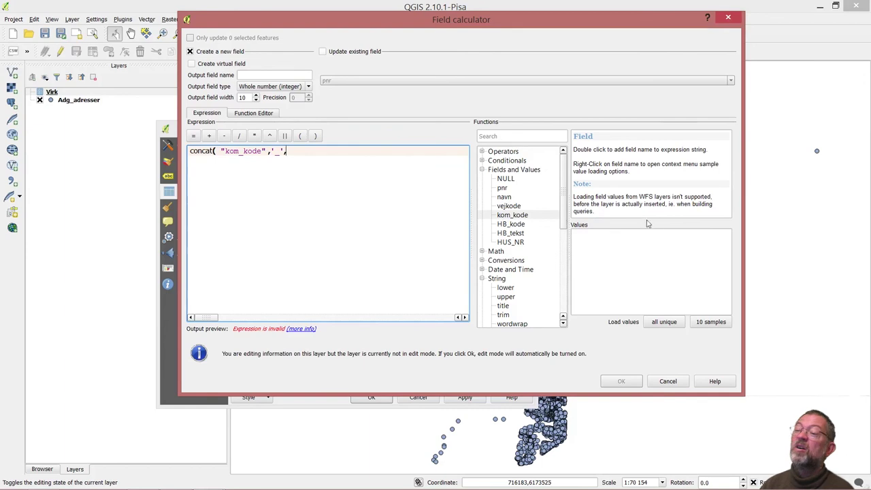
Complete the concat expression with "vejkode", '_' and "HUS_NR", and close the parenthesis
{"action": "left_click", "coordinate": [506, 207]}
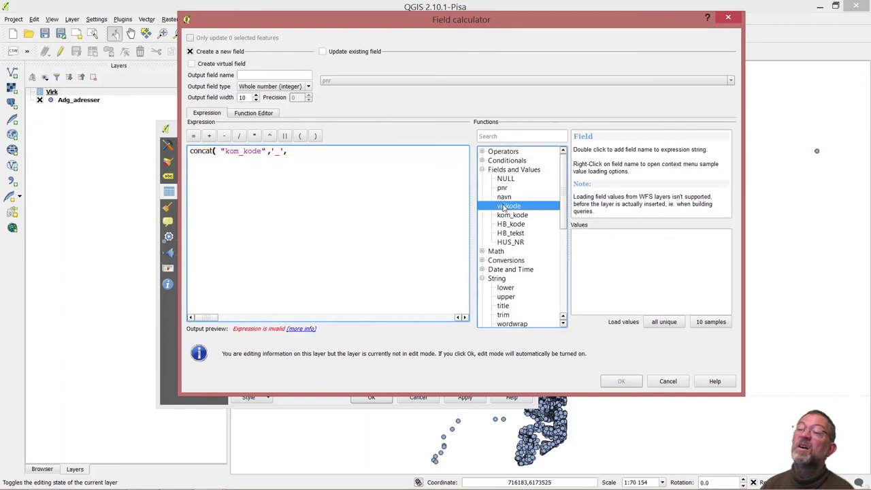
{"action": "double_click", "coordinate": [509, 207]}
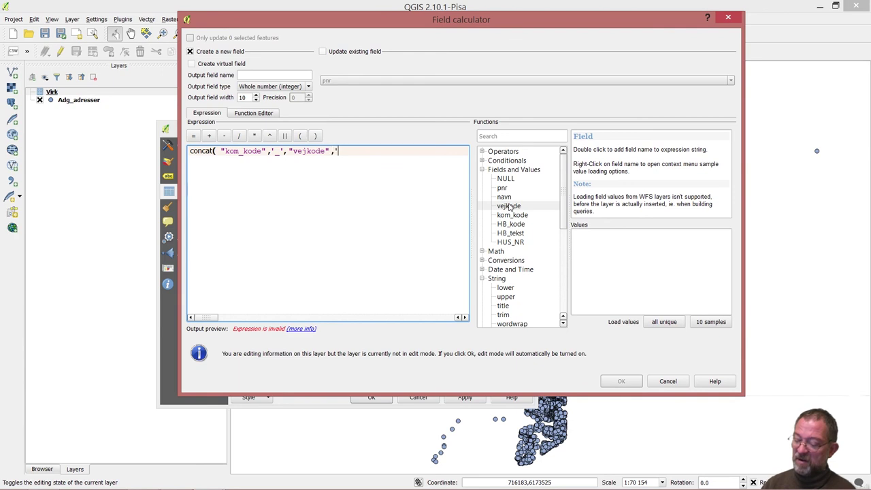
{"action": "type", "text": ",'_',"}
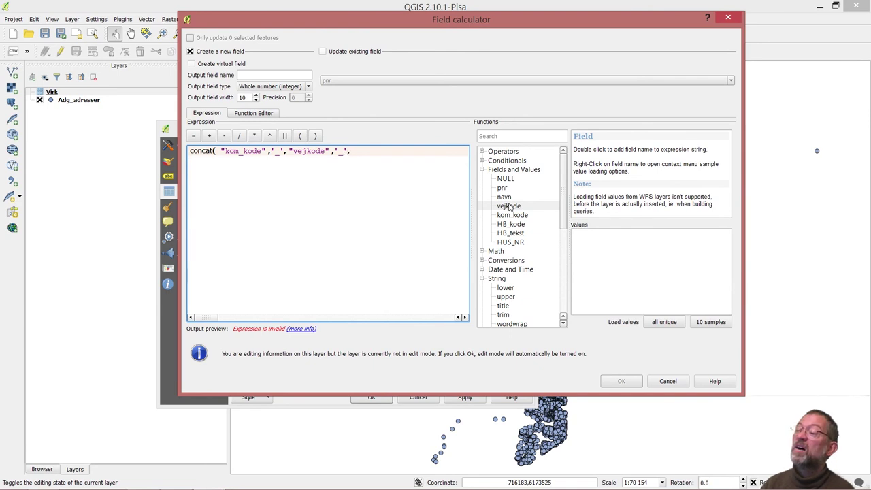
{"action": "double_click", "coordinate": [510, 243]}
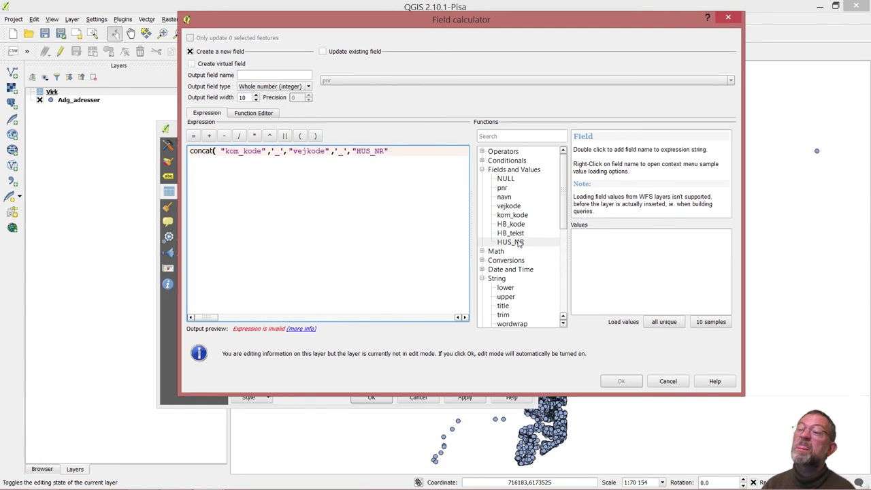
{"action": "type", "text": ")"}
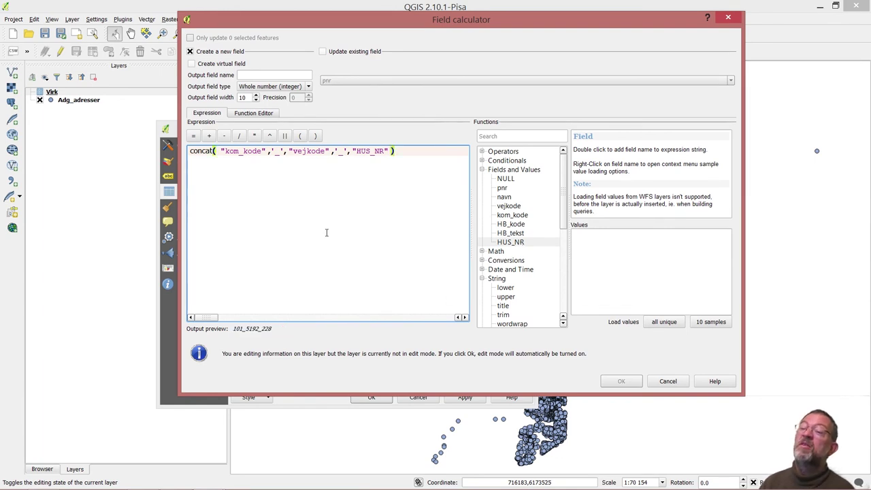